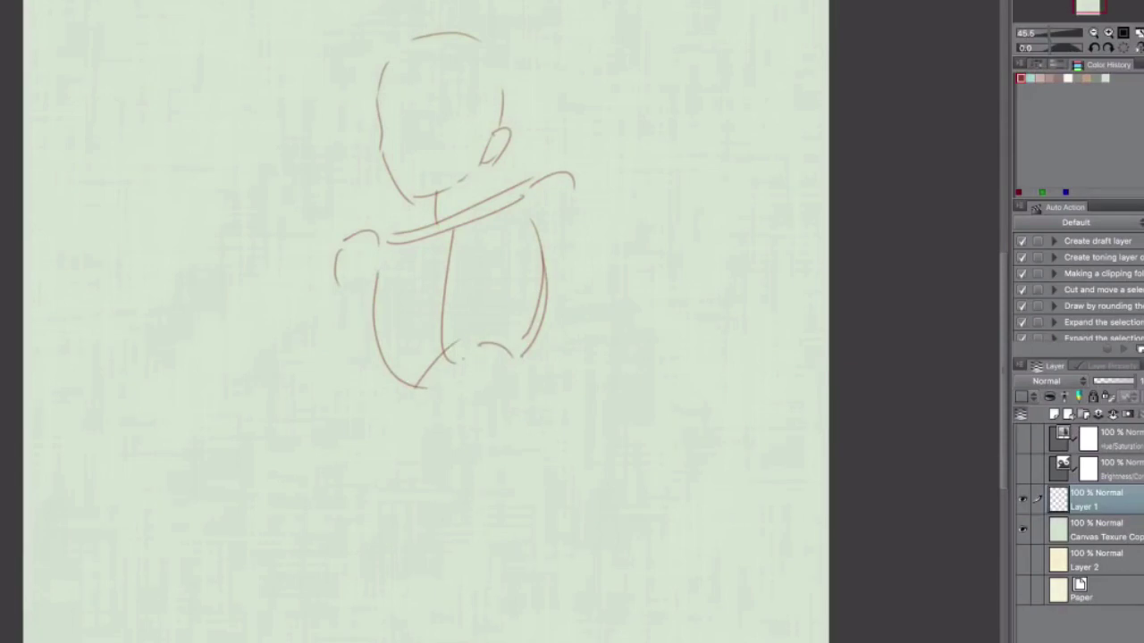
Step: Sketch the curved spine line below the ribcage and the basic outline of the pelvis beneath it
{"action": "scroll", "coordinate": [500, 274], "scroll_direction": "down", "scroll_amount": 5}
{"action": "mouse_move", "coordinate": [478, 188]}
{"action": "left_mouse_down"}
{"action": "mouse_move", "coordinate": [420, 469]}
{"action": "mouse_move", "coordinate": [500, 474]}
{"action": "left_mouse_up"}
{"action": "scroll", "coordinate": [501, 357], "scroll_direction": "up", "scroll_amount": 3}
{"action": "left_click_drag", "start_coordinate": [505, 438], "coordinate": [469, 554]}
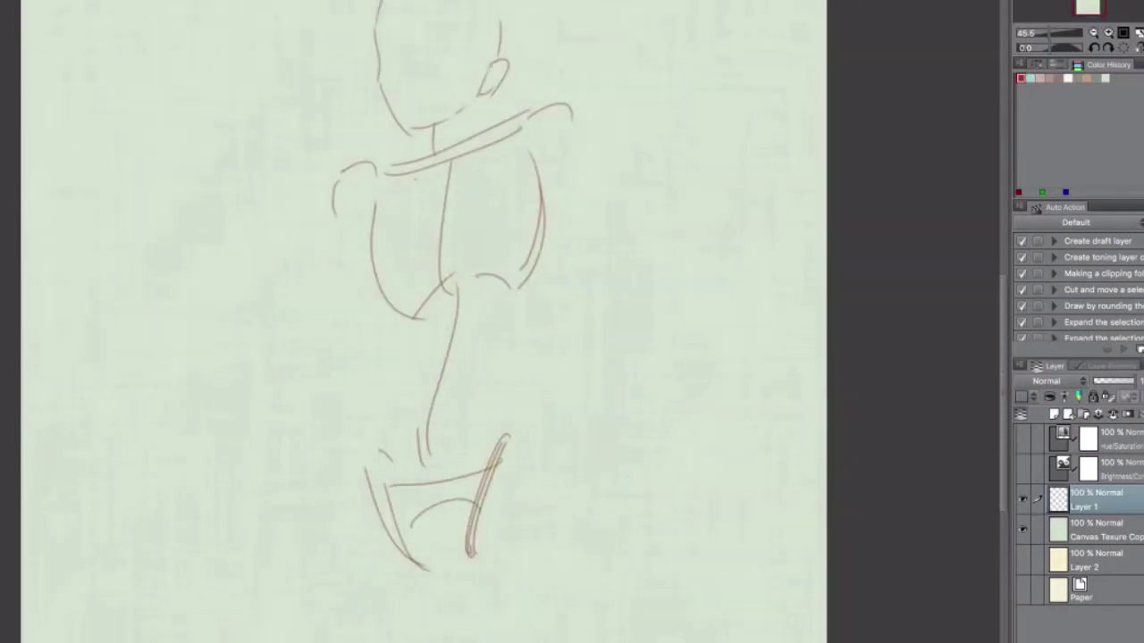
Step: Add side planes to the pelvis and ribcage, and draw a curved contour line across the ribcage
{"action": "left_click_drag", "start_coordinate": [388, 456], "coordinate": [402, 536]}
{"action": "left_click_drag", "start_coordinate": [522, 434], "coordinate": [478, 563]}
{"action": "left_click_drag", "start_coordinate": [366, 460], "coordinate": [398, 545]}
{"action": "left_click_drag", "start_coordinate": [518, 157], "coordinate": [514, 276]}
{"action": "mouse_move", "coordinate": [389, 175]}
{"action": "left_mouse_down"}
{"action": "mouse_move", "coordinate": [384, 295]}
{"action": "mouse_move", "coordinate": [536, 231]}
{"action": "left_mouse_up"}
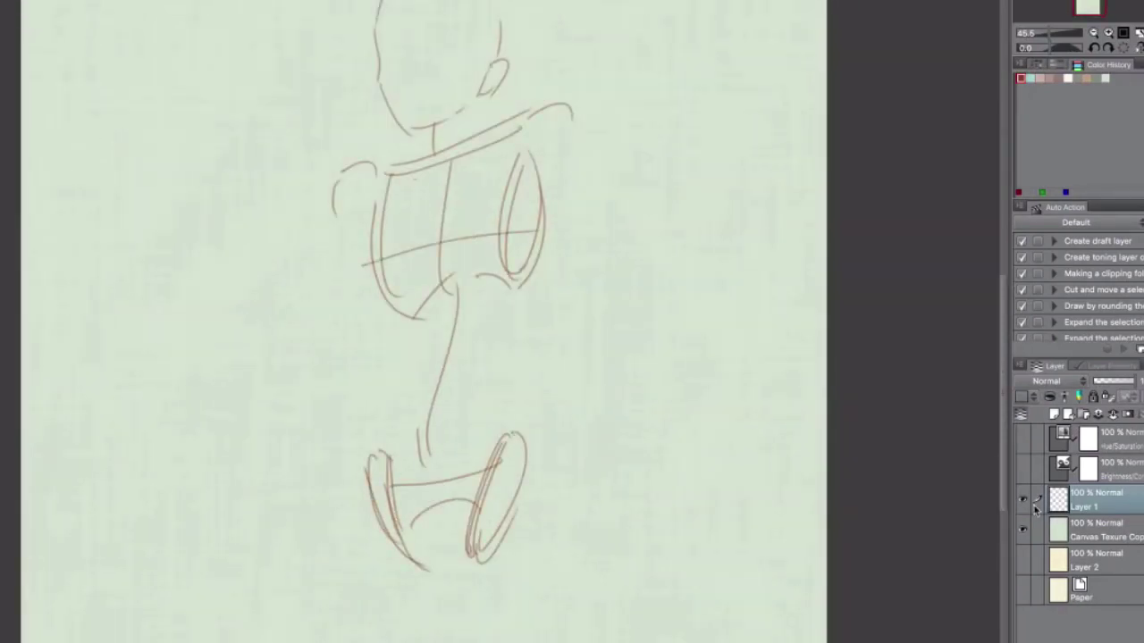
Step: Sketch the folded arm, with the upper arm descending from the shoulder and the forearm crossing the waist
{"action": "mouse_move", "coordinate": [563, 109]}
{"action": "left_mouse_down"}
{"action": "mouse_move", "coordinate": [552, 319]}
{"action": "mouse_move", "coordinate": [385, 319]}
{"action": "left_mouse_up"}
{"action": "key", "text": "ctrl+z"}
{"action": "left_click_drag", "start_coordinate": [529, 275], "coordinate": [377, 317]}
{"action": "left_click_drag", "start_coordinate": [374, 314], "coordinate": [343, 354]}
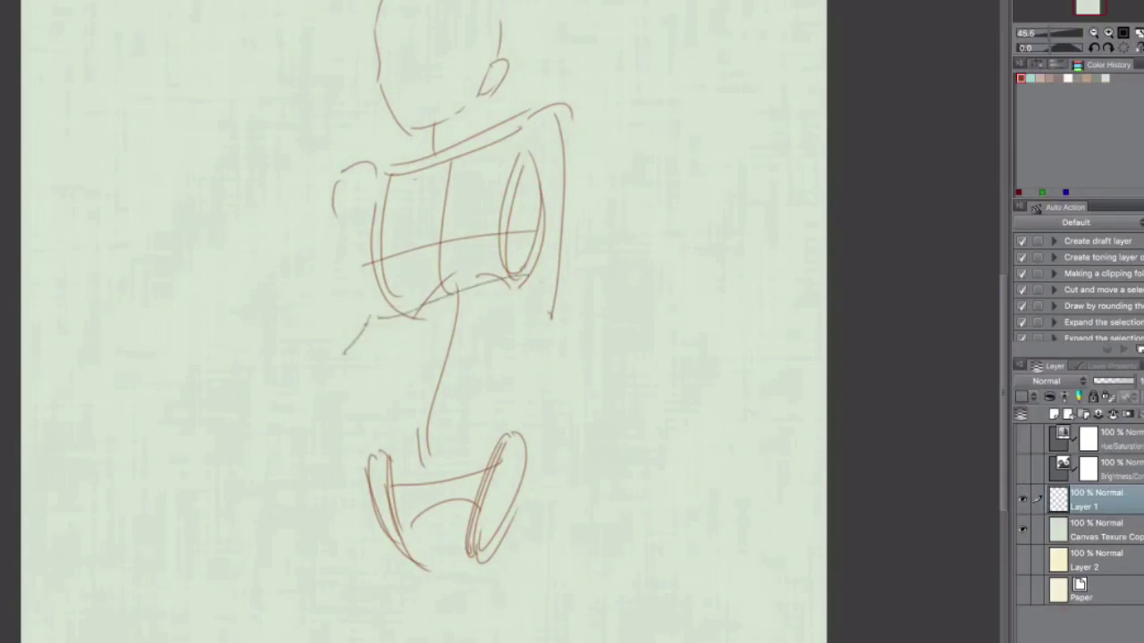
{"action": "left_click_drag", "start_coordinate": [421, 333], "coordinate": [561, 322]}
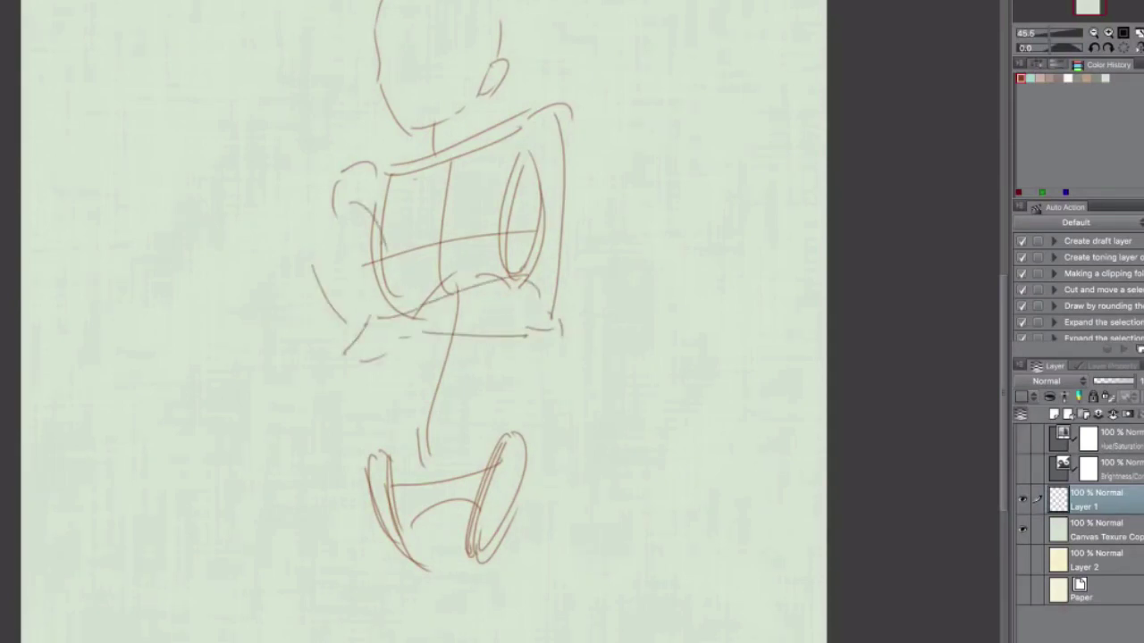
Step: Sketch the other arm bent upward, with its forearm contours and the raised hand beside the head
{"action": "left_click_drag", "start_coordinate": [306, 187], "coordinate": [357, 330]}
{"action": "left_click_drag", "start_coordinate": [277, 127], "coordinate": [301, 159]}
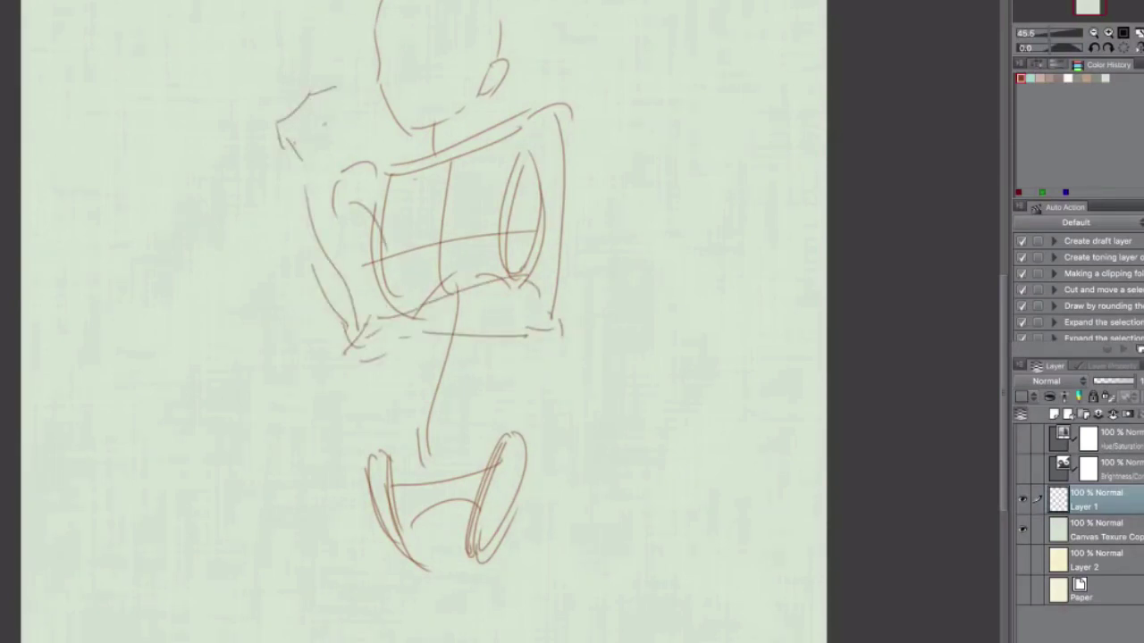
{"action": "left_click_drag", "start_coordinate": [320, 195], "coordinate": [380, 302]}
{"action": "left_click_drag", "start_coordinate": [373, 299], "coordinate": [384, 314]}
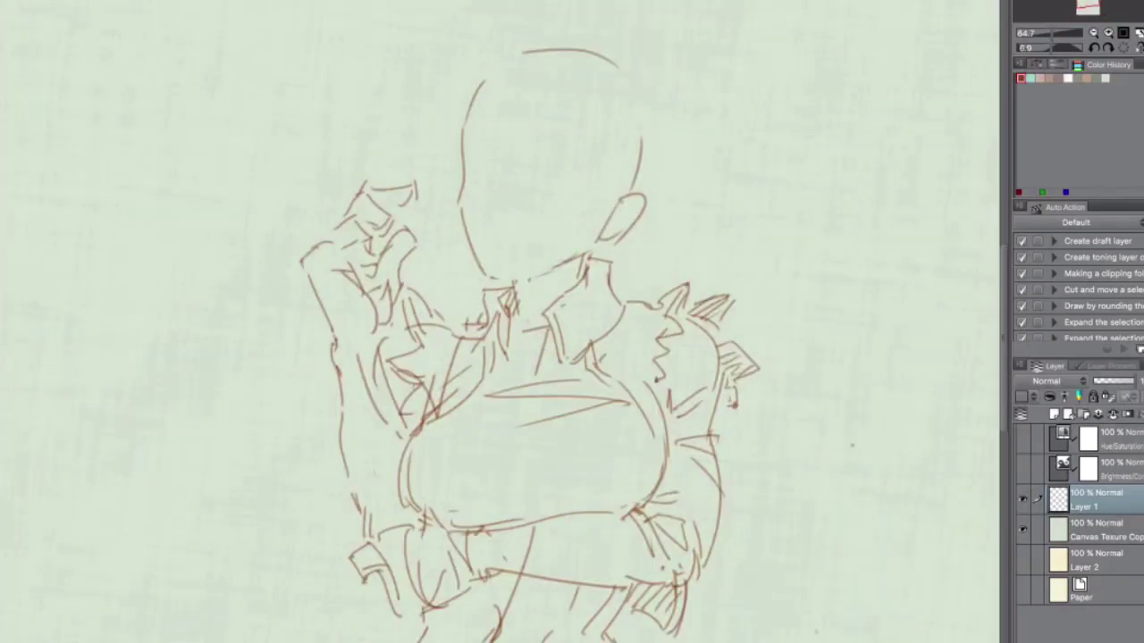
Step: Sketch the open jacket collar on both sides of the neck and refine its lapel lines down to the chest
{"action": "mouse_move", "coordinate": [542, 294]}
{"action": "left_mouse_down"}
{"action": "mouse_move", "coordinate": [594, 361]}
{"action": "mouse_move", "coordinate": [625, 272]}
{"action": "left_mouse_up"}
{"action": "left_click_drag", "start_coordinate": [501, 302], "coordinate": [460, 368]}
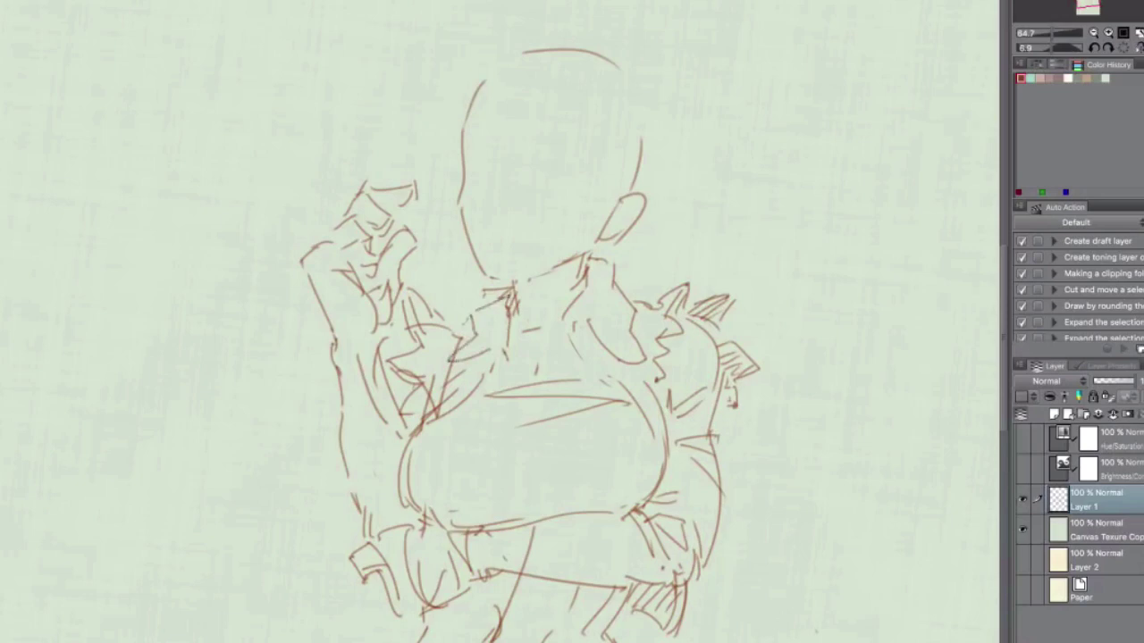
{"action": "left_click_drag", "start_coordinate": [613, 266], "coordinate": [572, 308]}
{"action": "left_click_drag", "start_coordinate": [576, 370], "coordinate": [616, 410]}
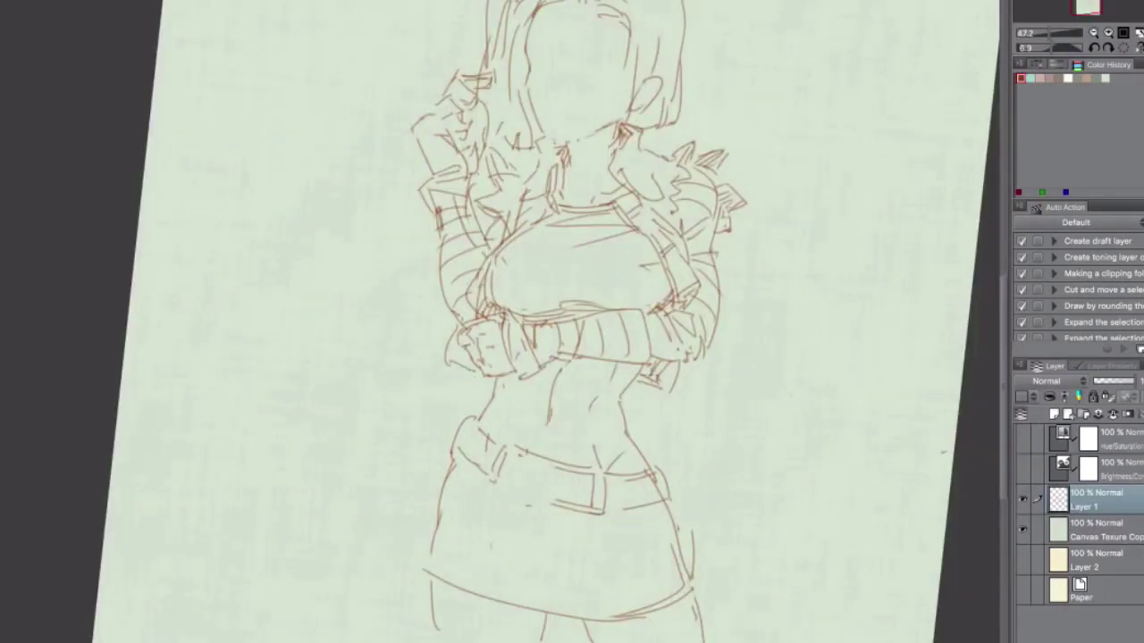
Step: Draw the eyebrows and eyes along the face guideline, and undo the last unwanted stroke
{"action": "scroll", "coordinate": [536, 268], "scroll_direction": "up", "scroll_amount": 3}
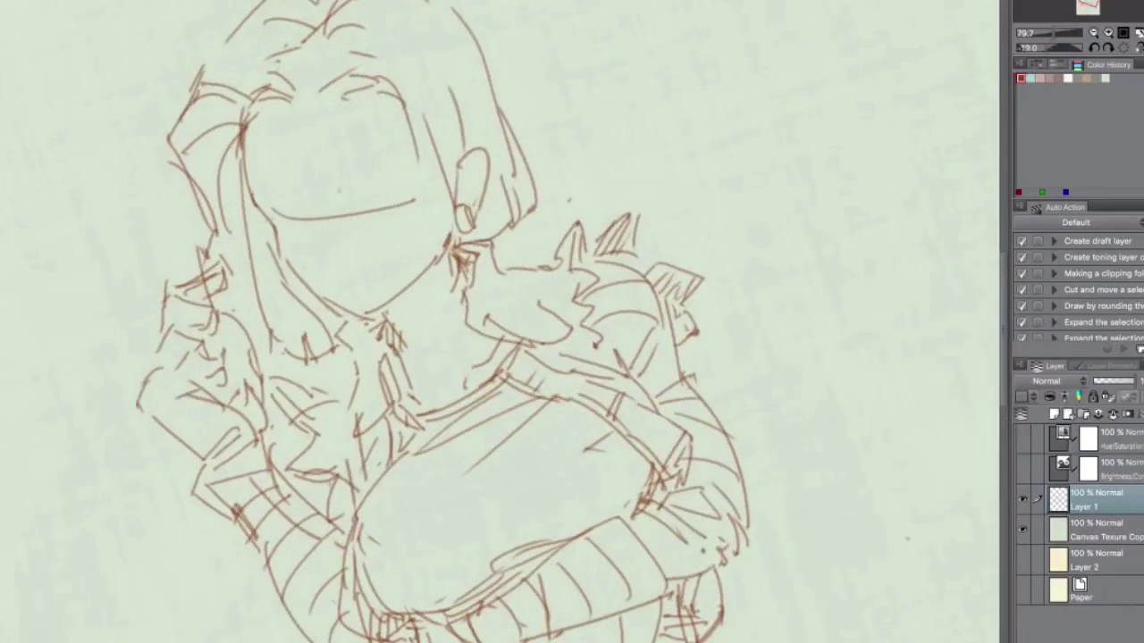
{"action": "left_click_drag", "start_coordinate": [356, 183], "coordinate": [398, 166]}
{"action": "left_click_drag", "start_coordinate": [264, 188], "coordinate": [297, 194]}
{"action": "left_click_drag", "start_coordinate": [359, 191], "coordinate": [416, 186]}
{"action": "mouse_move", "coordinate": [361, 206]}
{"action": "left_mouse_down"}
{"action": "mouse_move", "coordinate": [413, 199]}
{"action": "mouse_move", "coordinate": [409, 231]}
{"action": "left_mouse_up"}
{"action": "key", "text": "ctrl+z"}
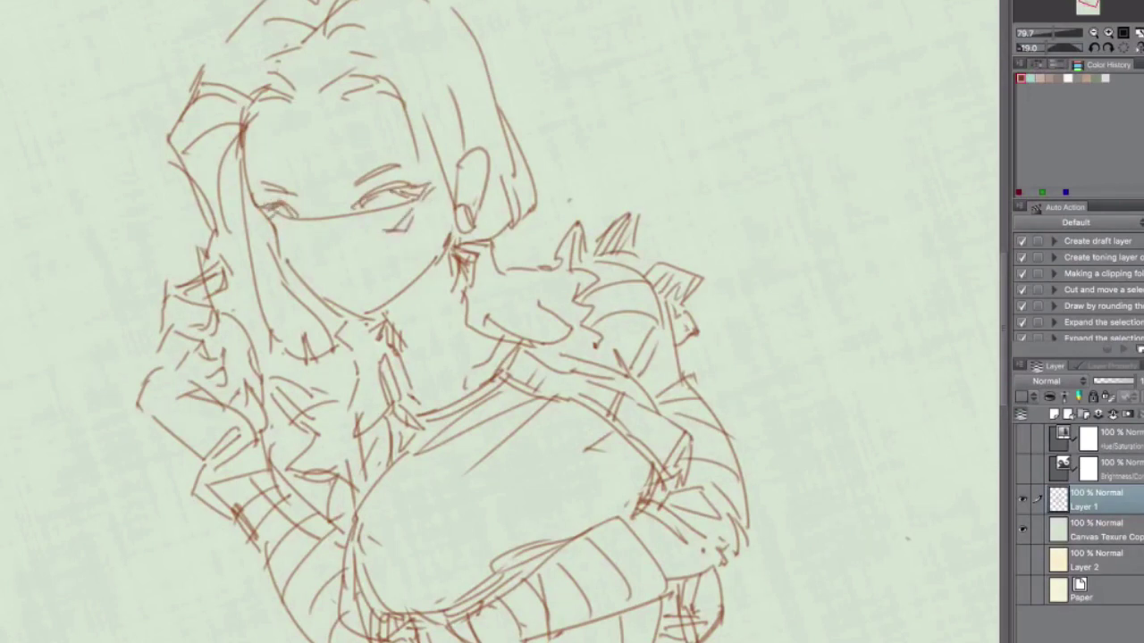
Step: Add flowing hair strands around the ear and along the outer side of the bob haircut
{"action": "scroll", "coordinate": [568, 200], "scroll_direction": "up", "scroll_amount": 2}
{"action": "left_click_drag", "start_coordinate": [608, 160], "coordinate": [643, 304]}
{"action": "left_click_drag", "start_coordinate": [661, 241], "coordinate": [705, 318]}
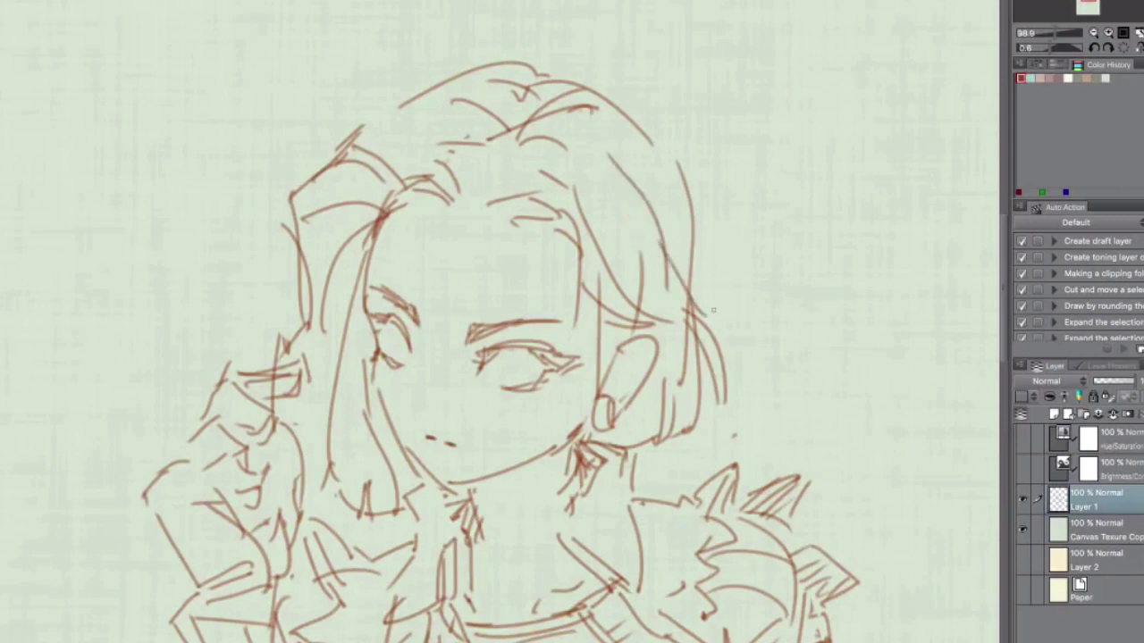
{"action": "left_click_drag", "start_coordinate": [647, 169], "coordinate": [679, 295]}
Step: Block in the figure's silhouette with flat blue-grey on Layer 3, from the legs up through the arms and hair
{"action": "scroll", "coordinate": [500, 321], "scroll_direction": "up", "scroll_amount": 1}
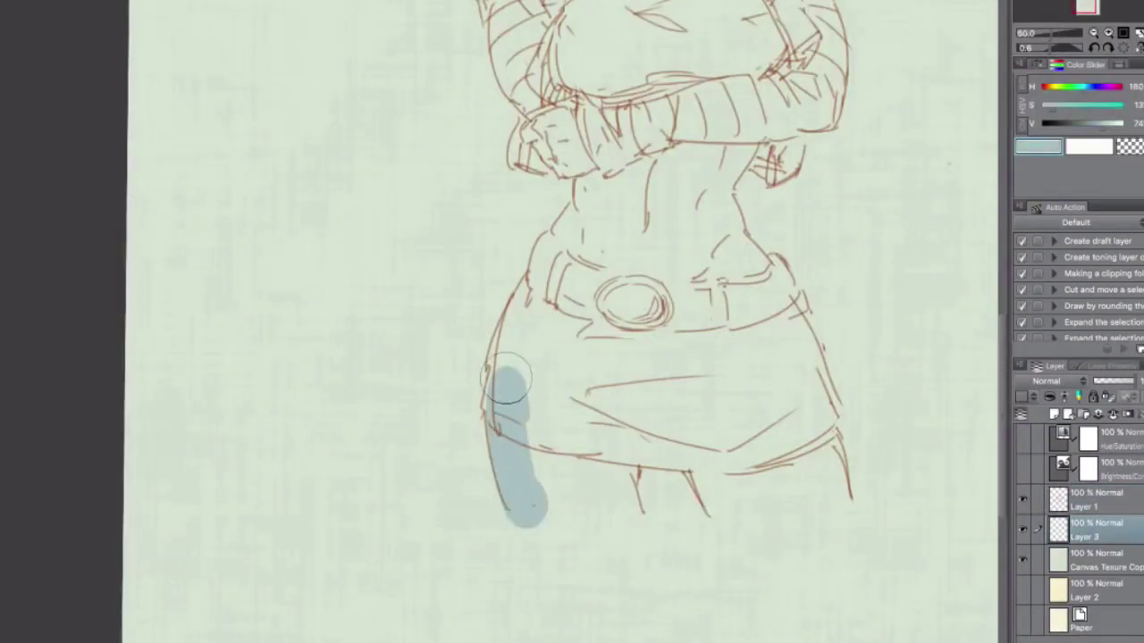
{"action": "left_click_drag", "start_coordinate": [514, 380], "coordinate": [548, 246]}
{"action": "scroll", "coordinate": [536, 268], "scroll_direction": "up", "scroll_amount": 3}
{"action": "mouse_move", "coordinate": [478, 366]}
{"action": "left_mouse_down"}
{"action": "mouse_move", "coordinate": [498, 315]}
{"action": "mouse_move", "coordinate": [460, 243]}
{"action": "mouse_move", "coordinate": [500, 295]}
{"action": "mouse_move", "coordinate": [452, 219]}
{"action": "left_mouse_up"}
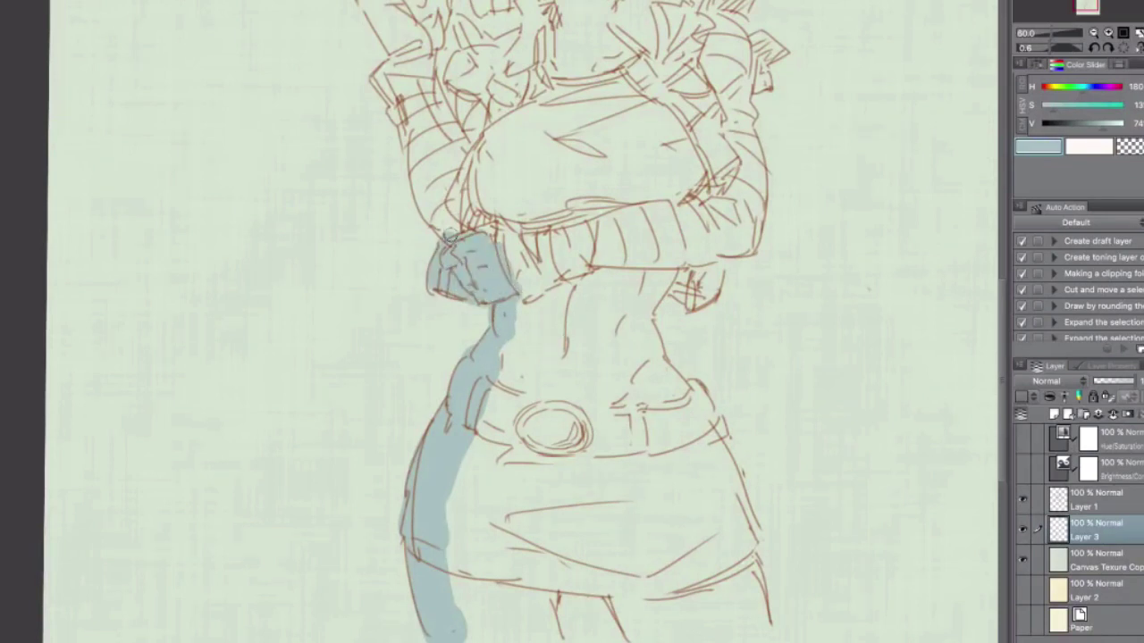
{"action": "scroll", "coordinate": [450, 234], "scroll_direction": "up", "scroll_amount": 3}
{"action": "mouse_move", "coordinate": [436, 152]}
{"action": "left_mouse_down"}
{"action": "mouse_move", "coordinate": [429, 190]}
{"action": "mouse_move", "coordinate": [429, 150]}
{"action": "mouse_move", "coordinate": [369, 169]}
{"action": "mouse_move", "coordinate": [390, 216]}
{"action": "mouse_move", "coordinate": [421, 233]}
{"action": "mouse_move", "coordinate": [447, 300]}
{"action": "mouse_move", "coordinate": [457, 256]}
{"action": "mouse_move", "coordinate": [425, 141]}
{"action": "mouse_move", "coordinate": [463, 104]}
{"action": "mouse_move", "coordinate": [478, 183]}
{"action": "mouse_move", "coordinate": [519, 170]}
{"action": "mouse_move", "coordinate": [474, 75]}
{"action": "mouse_move", "coordinate": [446, 103]}
{"action": "mouse_move", "coordinate": [454, 27]}
{"action": "left_mouse_up"}
{"action": "mouse_move", "coordinate": [645, 208]}
{"action": "left_mouse_down"}
{"action": "mouse_move", "coordinate": [647, 138]}
{"action": "mouse_move", "coordinate": [670, 102]}
{"action": "left_mouse_up"}
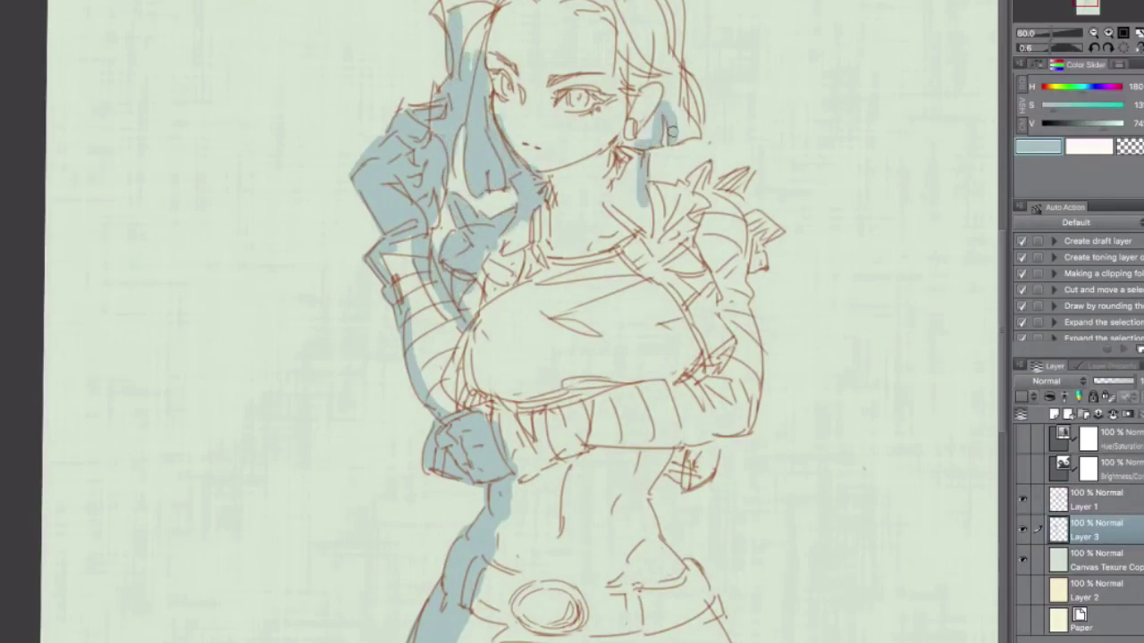
{"action": "left_click_drag", "start_coordinate": [670, 103], "coordinate": [697, 134]}
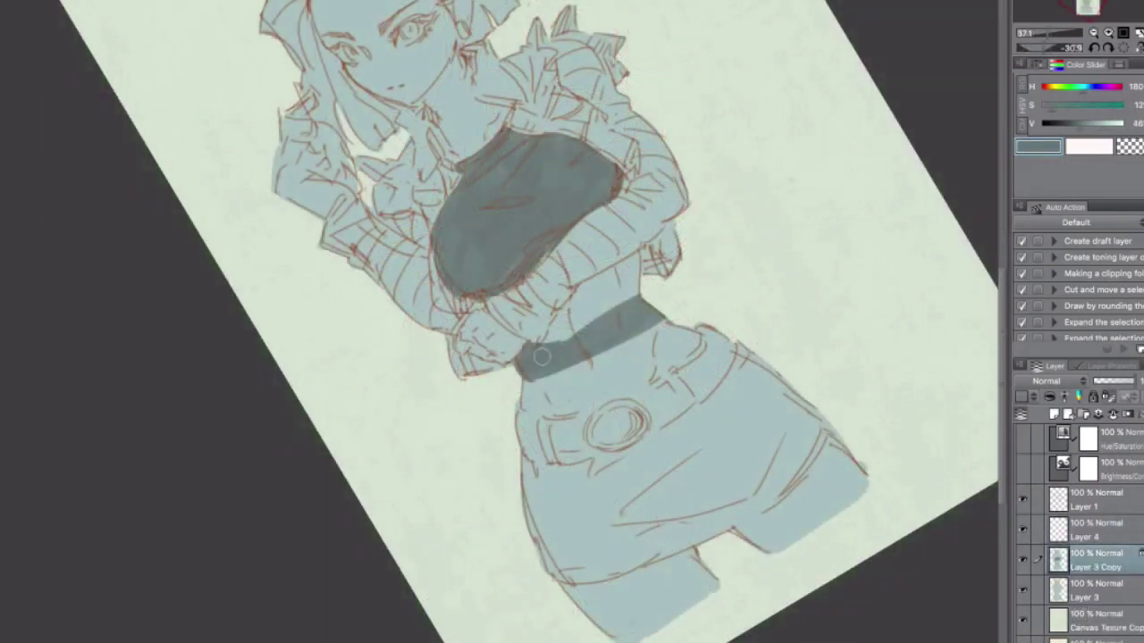
Step: Paint the midriff part of the top and both stockings dark grey-teal on Layer 3 Copy
{"action": "mouse_move", "coordinate": [540, 357]}
{"action": "left_mouse_down"}
{"action": "mouse_move", "coordinate": [556, 322]}
{"action": "mouse_move", "coordinate": [630, 273]}
{"action": "mouse_move", "coordinate": [555, 339]}
{"action": "left_mouse_up"}
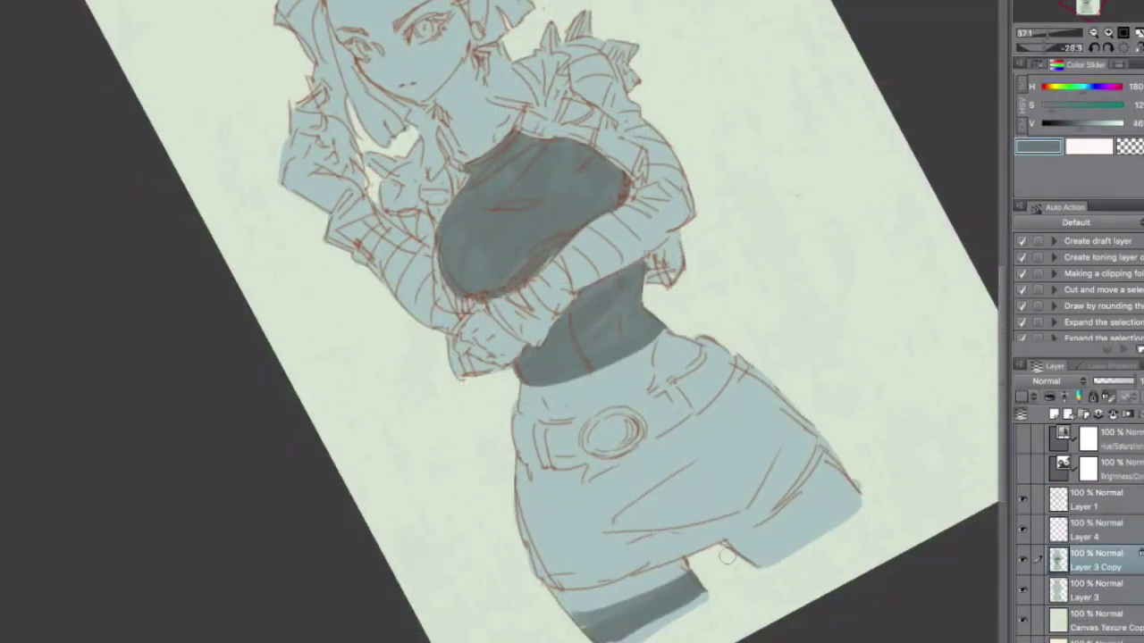
{"action": "mouse_move", "coordinate": [728, 550]}
{"action": "left_mouse_down"}
{"action": "mouse_move", "coordinate": [789, 515]}
{"action": "mouse_move", "coordinate": [743, 544]}
{"action": "mouse_move", "coordinate": [748, 568]}
{"action": "mouse_move", "coordinate": [829, 520]}
{"action": "left_mouse_up"}
{"action": "mouse_move", "coordinate": [702, 612]}
{"action": "left_mouse_down"}
{"action": "mouse_move", "coordinate": [626, 630]}
{"action": "mouse_move", "coordinate": [563, 617]}
{"action": "left_mouse_up"}
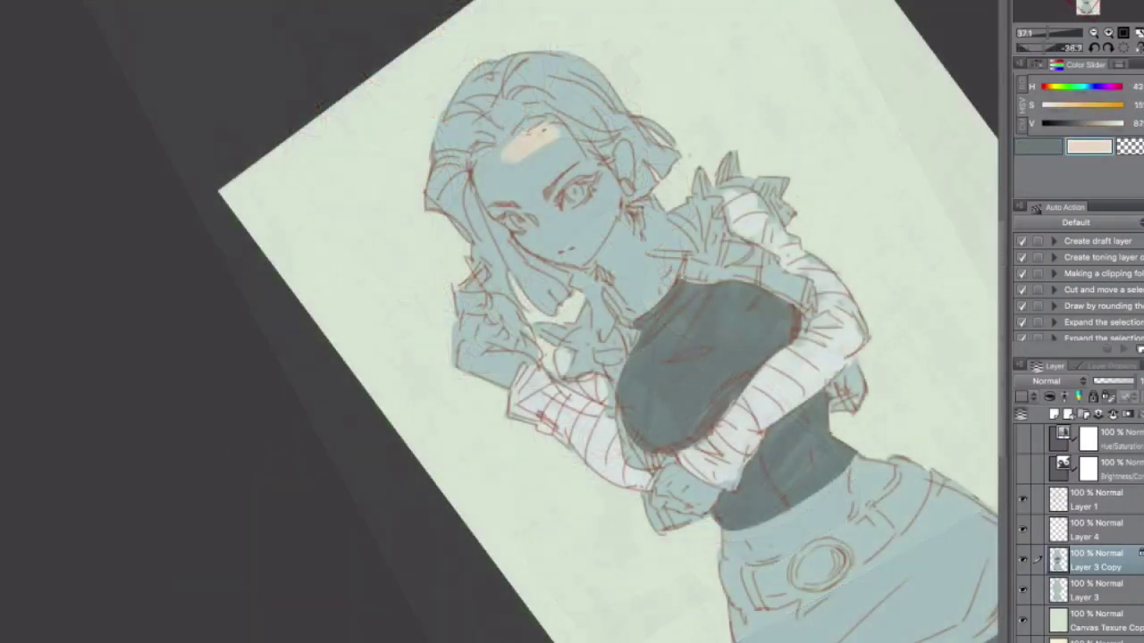
Step: Paint the forehead, face and bare waist with a light peach skin tone
{"action": "left_click_drag", "start_coordinate": [527, 148], "coordinate": [562, 179]}
{"action": "left_click_drag", "start_coordinate": [478, 157], "coordinate": [527, 192]}
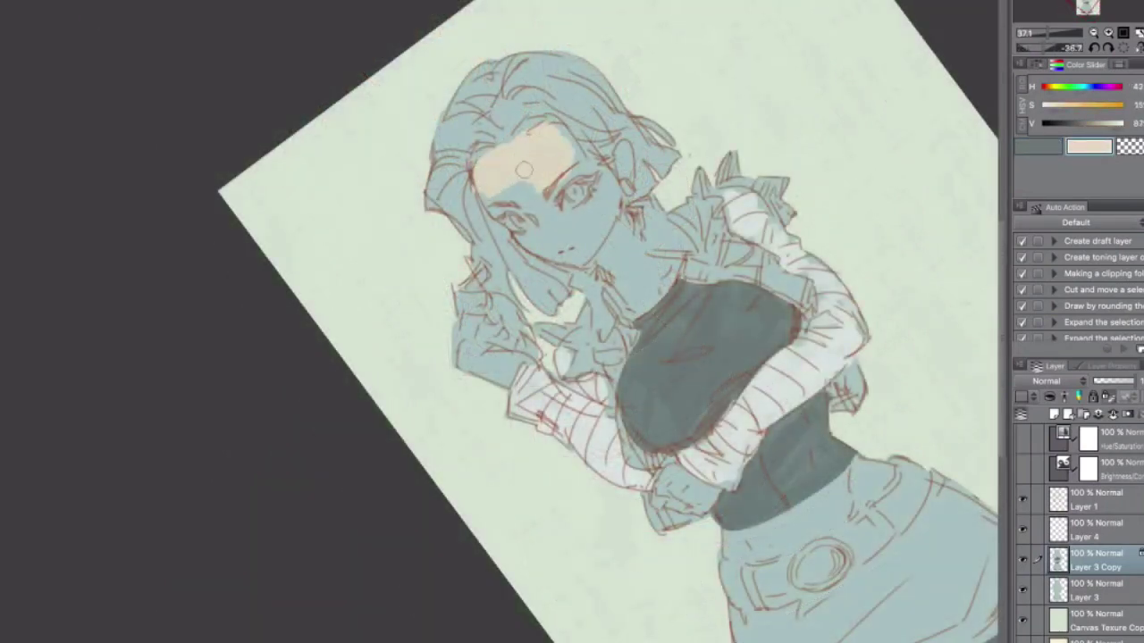
{"action": "left_click_drag", "start_coordinate": [501, 170], "coordinate": [541, 205]}
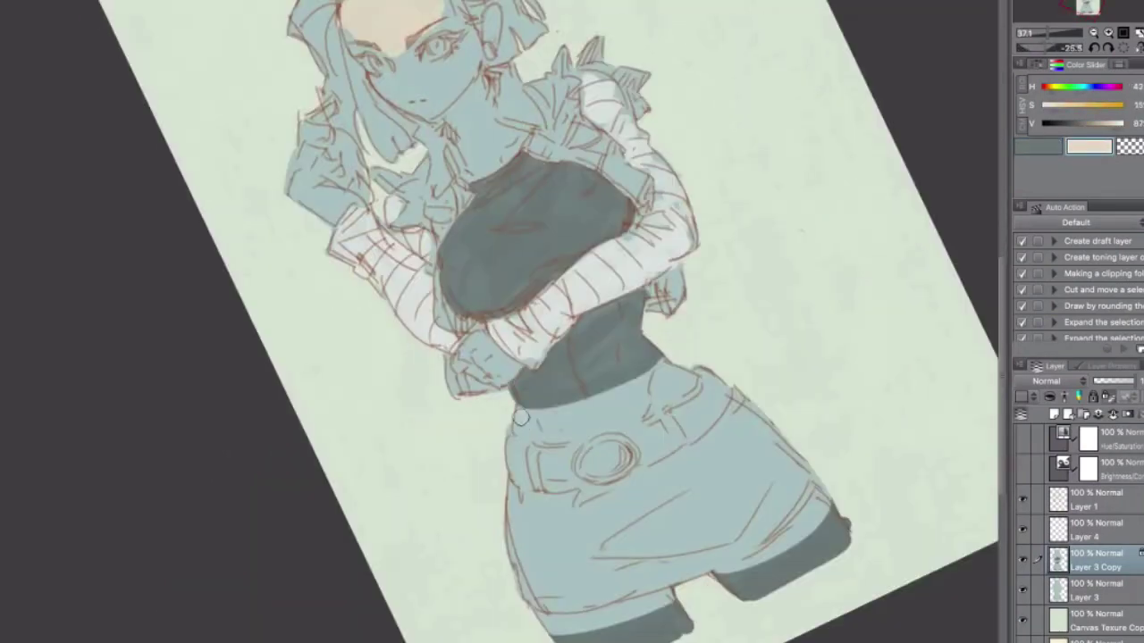
{"action": "mouse_move", "coordinate": [527, 416]}
{"action": "left_mouse_down"}
{"action": "mouse_move", "coordinate": [655, 374]}
{"action": "mouse_move", "coordinate": [635, 409]}
{"action": "mouse_move", "coordinate": [520, 430]}
{"action": "mouse_move", "coordinate": [699, 423]}
{"action": "mouse_move", "coordinate": [596, 421]}
{"action": "mouse_move", "coordinate": [679, 384]}
{"action": "left_mouse_up"}
{"action": "left_click_drag", "start_coordinate": [679, 385], "coordinate": [693, 371]}
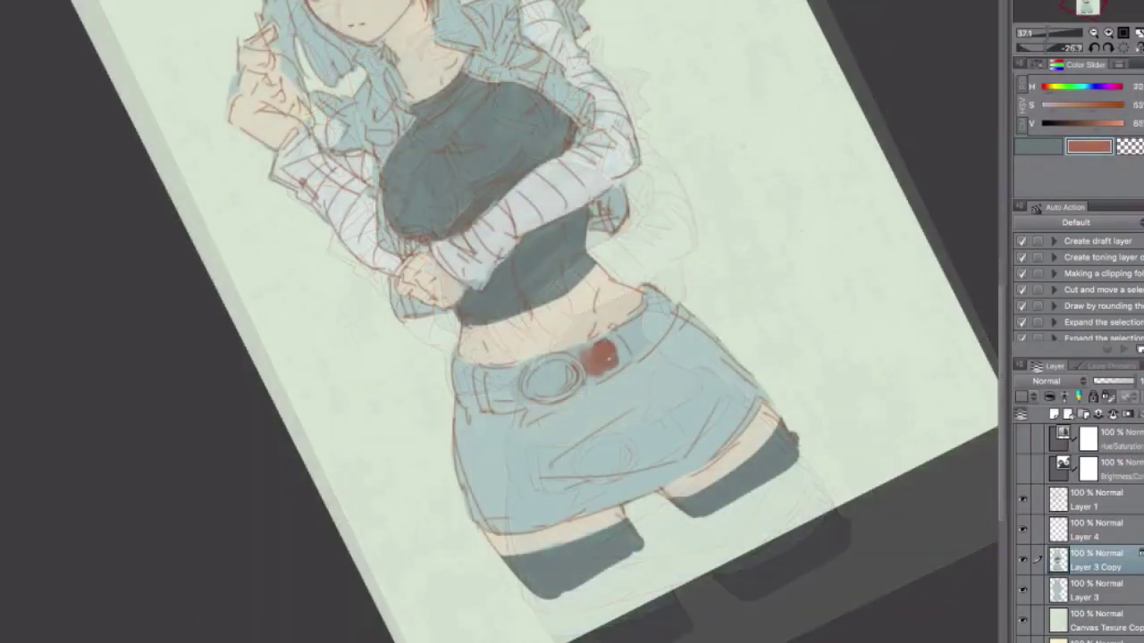
Step: Color the belt reddish brown and paint the skirt teal blue, leaving lighter streaks between the strokes
{"action": "mouse_move", "coordinate": [621, 333]}
{"action": "left_mouse_down"}
{"action": "mouse_move", "coordinate": [633, 350]}
{"action": "mouse_move", "coordinate": [670, 309]}
{"action": "left_mouse_up"}
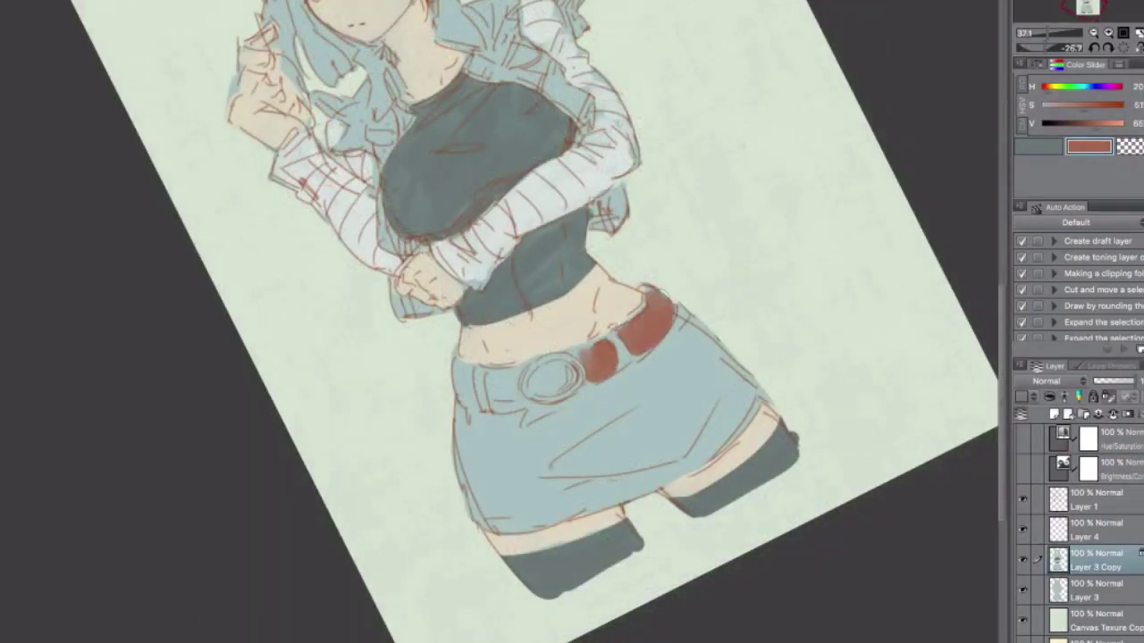
{"action": "mouse_move", "coordinate": [486, 368]}
{"action": "left_mouse_down"}
{"action": "mouse_move", "coordinate": [513, 404]}
{"action": "mouse_move", "coordinate": [532, 393]}
{"action": "mouse_move", "coordinate": [464, 389]}
{"action": "left_mouse_up"}
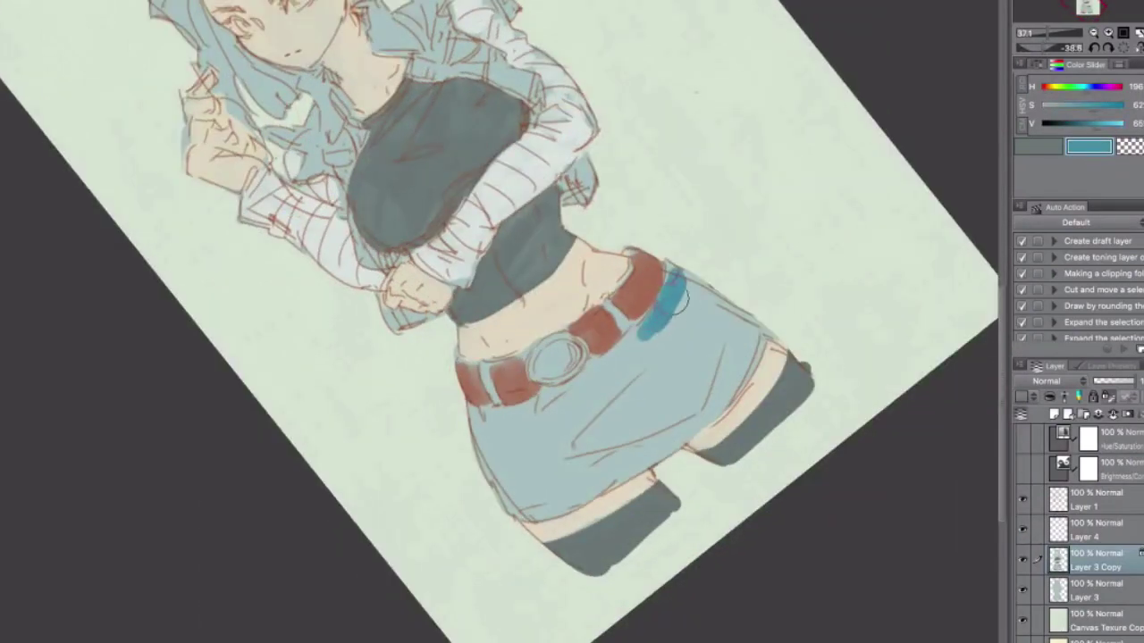
{"action": "mouse_move", "coordinate": [679, 301]}
{"action": "left_mouse_down"}
{"action": "mouse_move", "coordinate": [616, 388]}
{"action": "mouse_move", "coordinate": [688, 348]}
{"action": "mouse_move", "coordinate": [697, 447]}
{"action": "left_mouse_up"}
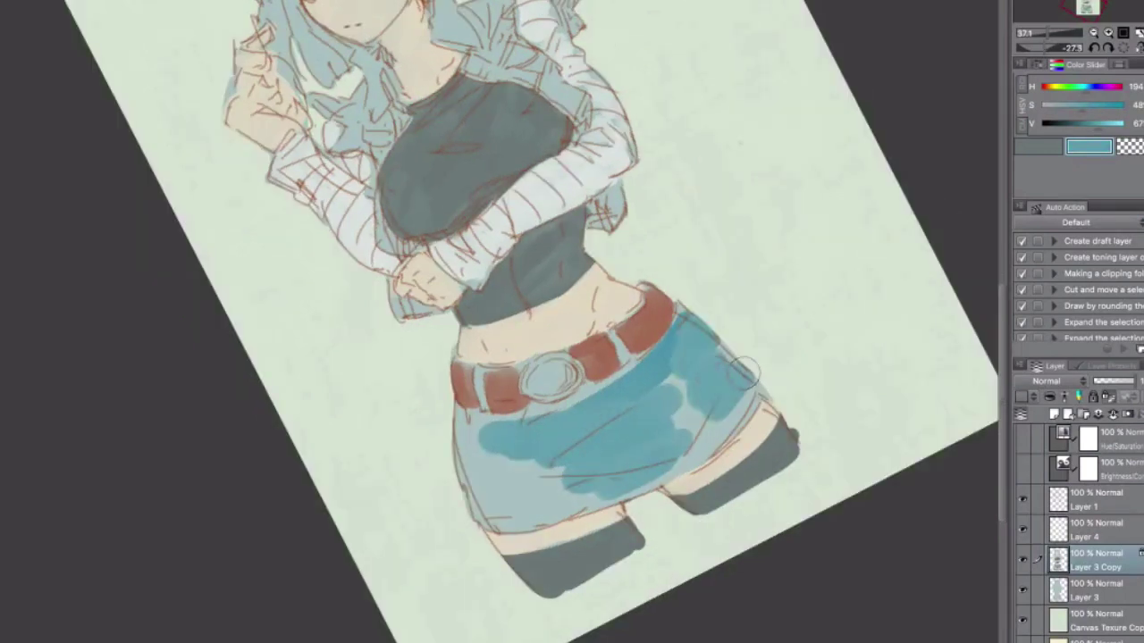
{"action": "mouse_move", "coordinate": [469, 460]}
{"action": "left_mouse_down"}
{"action": "mouse_move", "coordinate": [467, 498]}
{"action": "mouse_move", "coordinate": [488, 511]}
{"action": "mouse_move", "coordinate": [534, 469]}
{"action": "mouse_move", "coordinate": [530, 415]}
{"action": "mouse_move", "coordinate": [563, 409]}
{"action": "left_mouse_up"}
{"action": "mouse_move", "coordinate": [469, 442]}
{"action": "left_mouse_down"}
{"action": "mouse_move", "coordinate": [491, 474]}
{"action": "mouse_move", "coordinate": [533, 492]}
{"action": "left_mouse_up"}
{"action": "scroll", "coordinate": [516, 483], "scroll_direction": "down", "scroll_amount": 5}
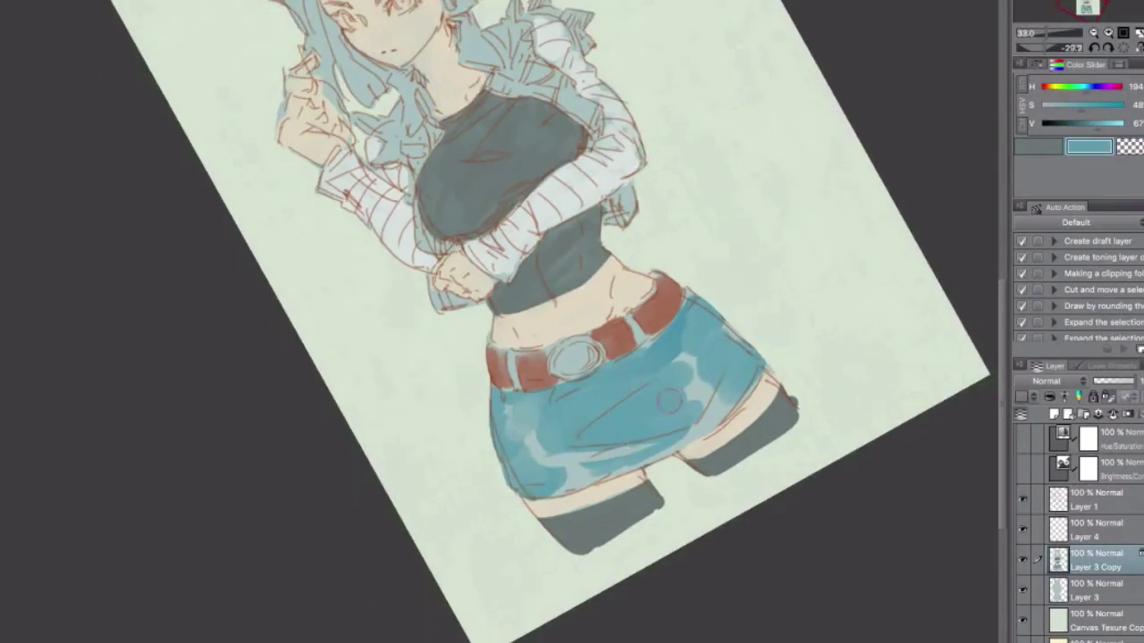
Step: Paint the jacket teal blue over its collar, lapels, shoulders and the lower edges behind the arms
{"action": "scroll", "coordinate": [554, 483], "scroll_direction": "up", "scroll_amount": 5}
{"action": "scroll", "coordinate": [554, 483], "scroll_direction": "down", "scroll_amount": 5}
{"action": "scroll", "coordinate": [554, 375], "scroll_direction": "up", "scroll_amount": 8}
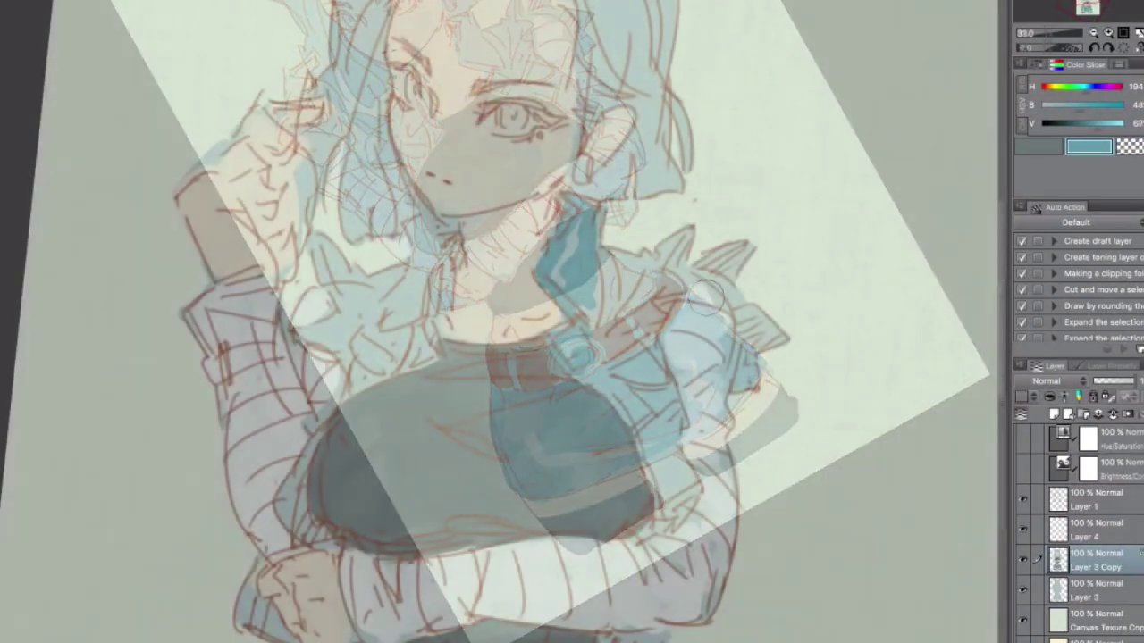
{"action": "mouse_move", "coordinate": [581, 259]}
{"action": "left_mouse_down"}
{"action": "mouse_move", "coordinate": [653, 378]}
{"action": "mouse_move", "coordinate": [670, 487]}
{"action": "mouse_move", "coordinate": [643, 300]}
{"action": "left_mouse_up"}
{"action": "mouse_move", "coordinate": [331, 344]}
{"action": "left_mouse_down"}
{"action": "mouse_move", "coordinate": [352, 308]}
{"action": "mouse_move", "coordinate": [387, 291]}
{"action": "mouse_move", "coordinate": [362, 371]}
{"action": "mouse_move", "coordinate": [407, 358]}
{"action": "mouse_move", "coordinate": [424, 254]}
{"action": "mouse_move", "coordinate": [443, 234]}
{"action": "left_mouse_up"}
{"action": "scroll", "coordinate": [442, 234], "scroll_direction": "down", "scroll_amount": 5}
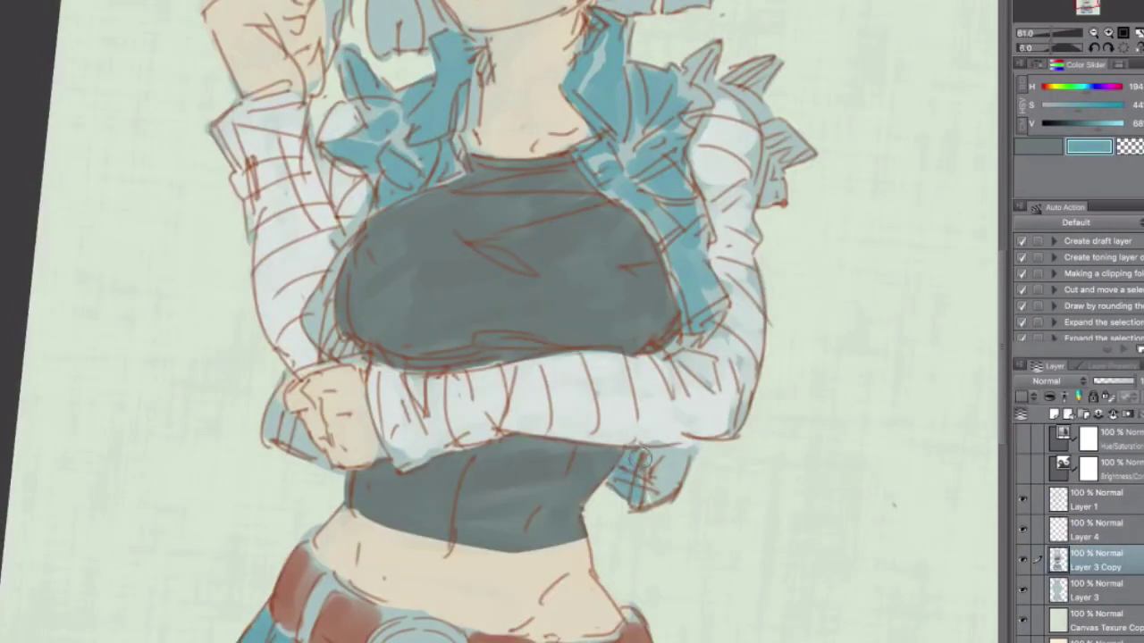
{"action": "mouse_move", "coordinate": [281, 411]}
{"action": "left_mouse_down"}
{"action": "mouse_move", "coordinate": [266, 445]}
{"action": "mouse_move", "coordinate": [273, 392]}
{"action": "mouse_move", "coordinate": [286, 349]}
{"action": "left_mouse_up"}
{"action": "mouse_move", "coordinate": [353, 362]}
{"action": "left_mouse_down"}
{"action": "mouse_move", "coordinate": [307, 321]}
{"action": "mouse_move", "coordinate": [365, 234]}
{"action": "mouse_move", "coordinate": [308, 362]}
{"action": "mouse_move", "coordinate": [331, 299]}
{"action": "left_mouse_up"}
{"action": "scroll", "coordinate": [331, 299], "scroll_direction": "up", "scroll_amount": 3}
{"action": "mouse_move", "coordinate": [636, 207]}
{"action": "left_mouse_down"}
{"action": "mouse_move", "coordinate": [705, 200]}
{"action": "mouse_move", "coordinate": [719, 259]}
{"action": "mouse_move", "coordinate": [581, 187]}
{"action": "mouse_move", "coordinate": [536, 341]}
{"action": "mouse_move", "coordinate": [571, 340]}
{"action": "mouse_move", "coordinate": [536, 326]}
{"action": "mouse_move", "coordinate": [547, 246]}
{"action": "mouse_move", "coordinate": [582, 358]}
{"action": "mouse_move", "coordinate": [585, 189]}
{"action": "mouse_move", "coordinate": [635, 179]}
{"action": "mouse_move", "coordinate": [661, 202]}
{"action": "mouse_move", "coordinate": [713, 341]}
{"action": "mouse_move", "coordinate": [731, 209]}
{"action": "mouse_move", "coordinate": [624, 211]}
{"action": "mouse_move", "coordinate": [652, 183]}
{"action": "mouse_move", "coordinate": [732, 304]}
{"action": "left_mouse_up"}
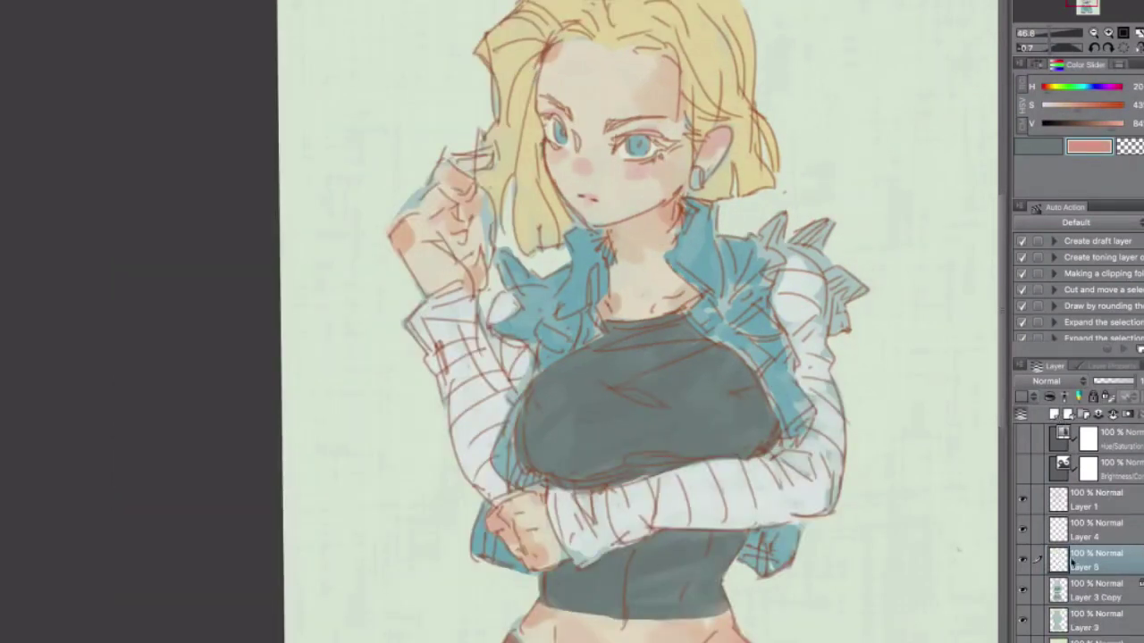
Step: Duplicate the Layer 3 Copy layer and paint light blue-grey highlights on the chest of the dark top
{"action": "right_click", "coordinate": [1072, 561]}
{"action": "left_click", "coordinate": [1095, 589]}
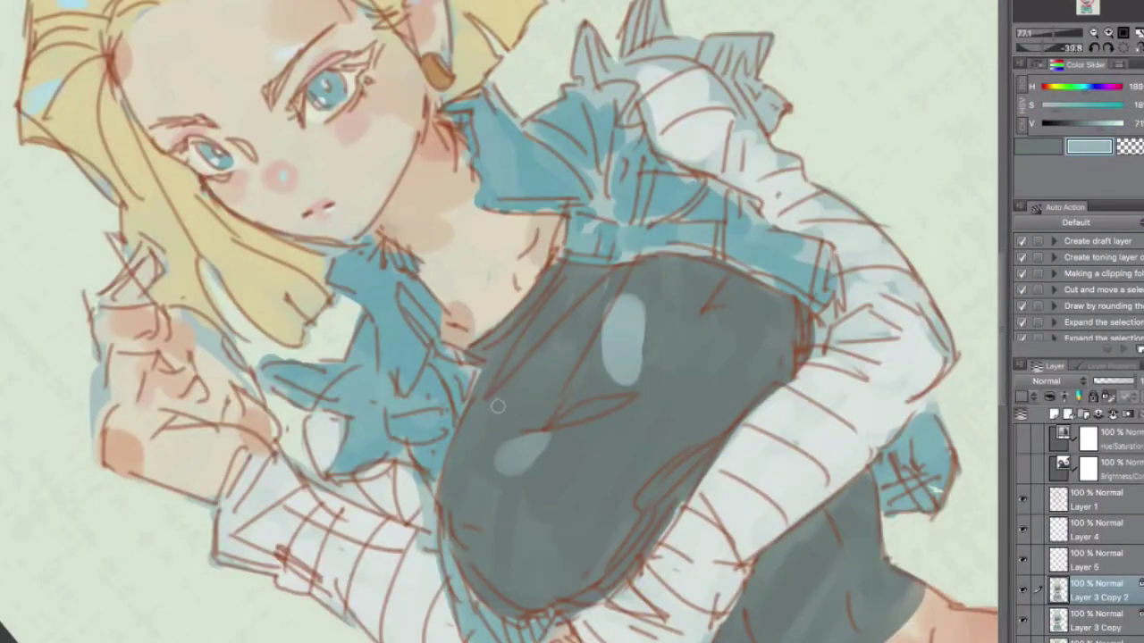
{"action": "mouse_move", "coordinate": [545, 340]}
{"action": "left_mouse_down"}
{"action": "mouse_move", "coordinate": [455, 518]}
{"action": "mouse_move", "coordinate": [522, 395]}
{"action": "mouse_move", "coordinate": [547, 451]}
{"action": "mouse_move", "coordinate": [559, 442]}
{"action": "left_mouse_up"}
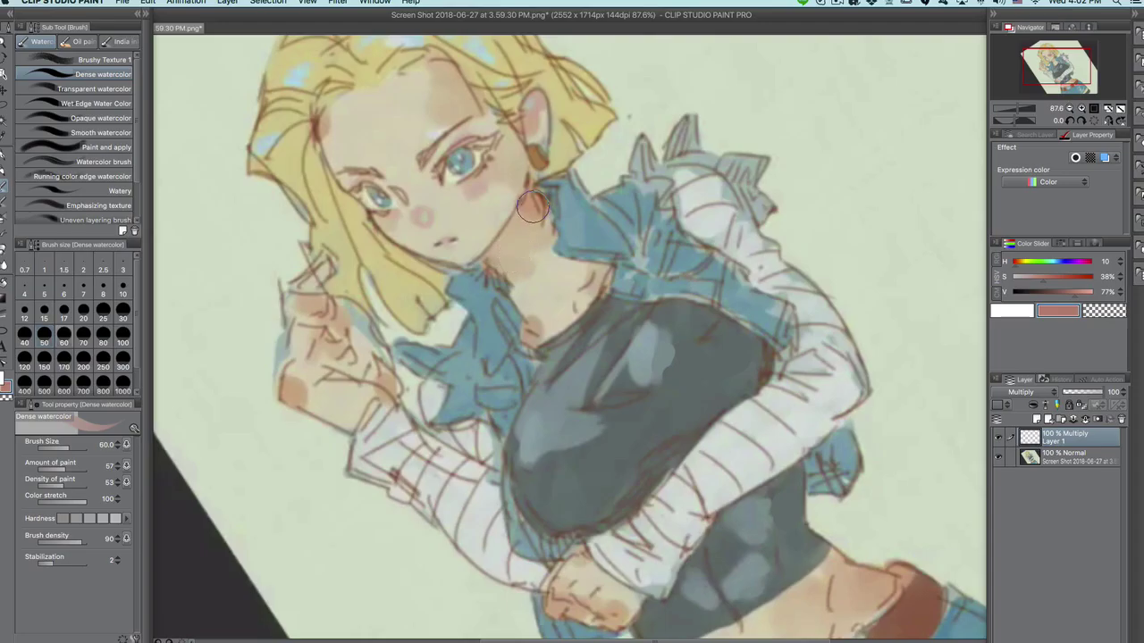
Step: Paint a reddish-brown shadow (H 10, S 38%, V 77%) across the neck under the jaw on the Multiply layer
{"action": "left_click_drag", "start_coordinate": [503, 243], "coordinate": [523, 198]}
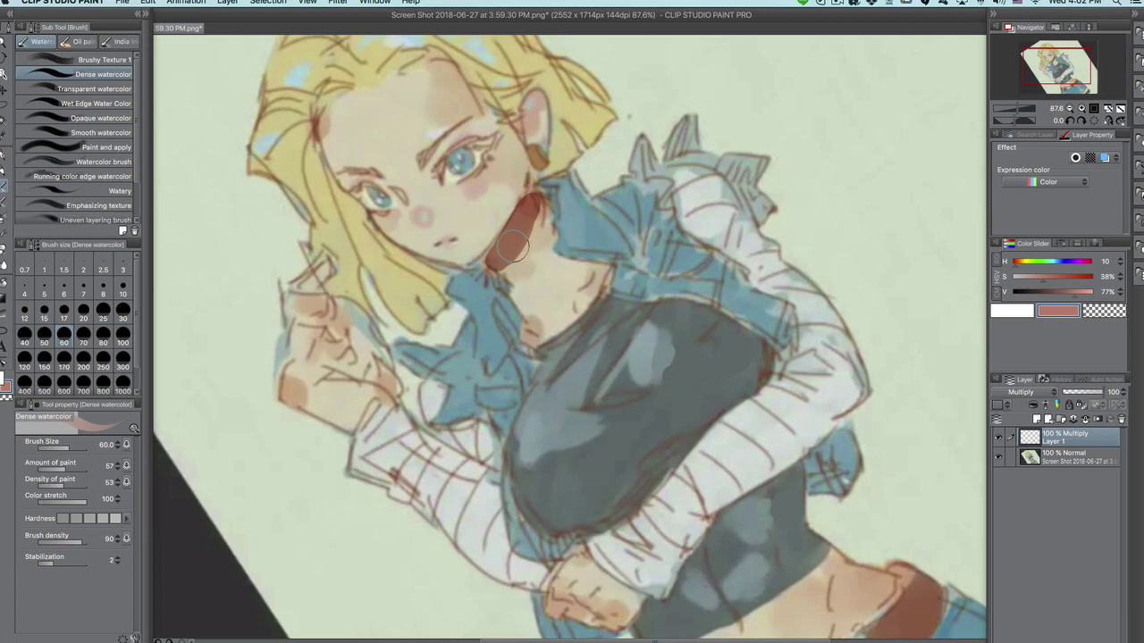
{"action": "key", "text": "ctrl+z"}
{"action": "left_click_drag", "start_coordinate": [491, 264], "coordinate": [528, 198]}
{"action": "key", "text": "ctrl+z"}
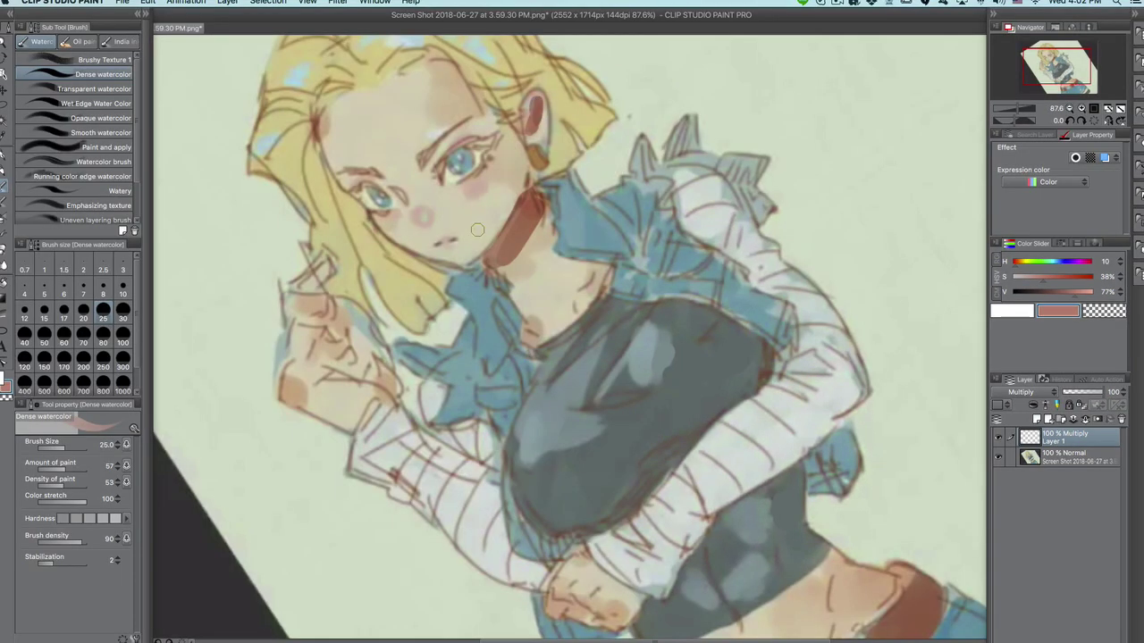
Step: Paint reddish-brown shadows between the eyebrows and the inner corners of the eyes at brush size 25
{"action": "scroll", "coordinate": [477, 230], "scroll_direction": "down", "scroll_amount": 3}
{"action": "scroll", "coordinate": [516, 240], "scroll_direction": "up", "scroll_amount": 3}
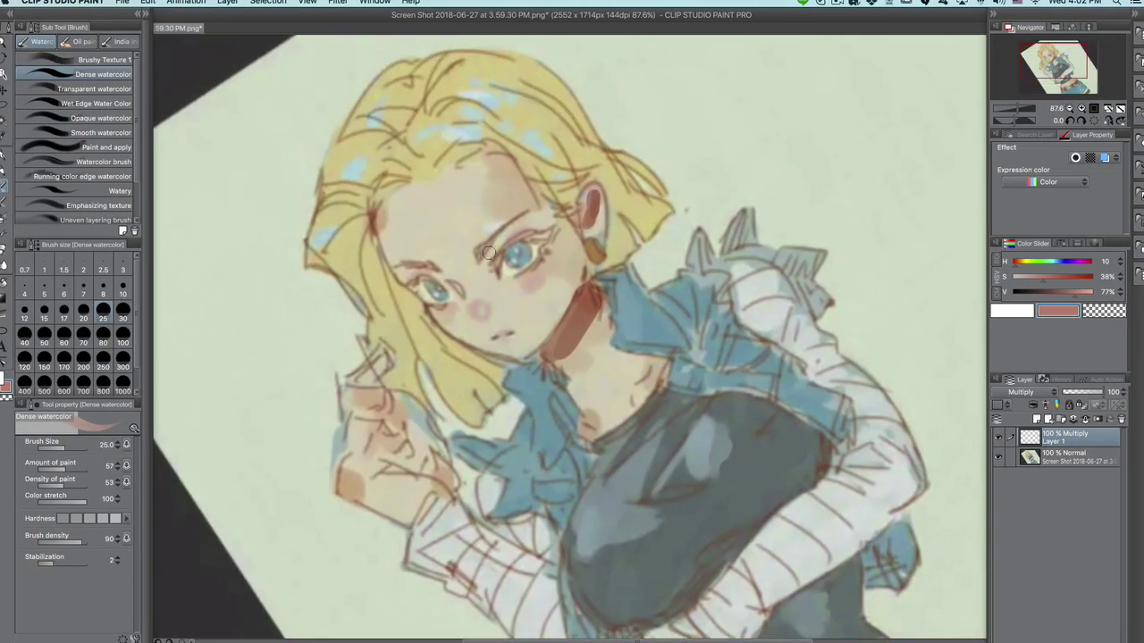
{"action": "left_click_drag", "start_coordinate": [488, 253], "coordinate": [492, 245]}
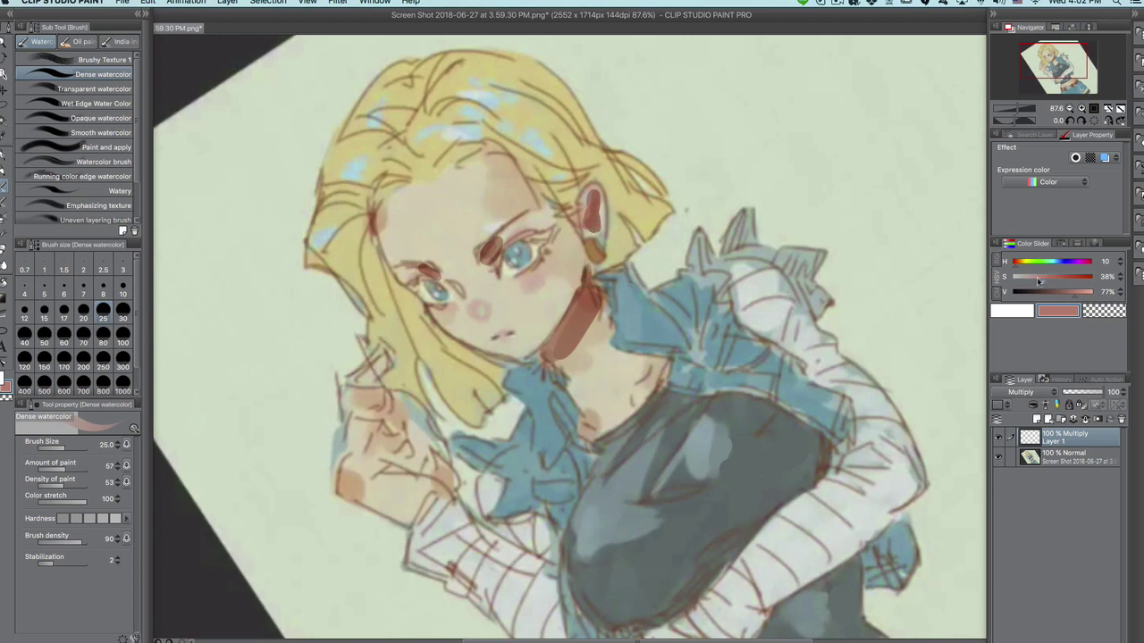
Step: Test a very dark brown (S 42%, V 23%) with a stroke on the cheek and undo it
{"action": "mouse_move", "coordinate": [1038, 282]}
{"action": "left_mouse_down"}
{"action": "mouse_move", "coordinate": [1045, 293]}
{"action": "mouse_move", "coordinate": [1030, 293]}
{"action": "left_mouse_up"}
{"action": "left_click_drag", "start_coordinate": [534, 319], "coordinate": [568, 254]}
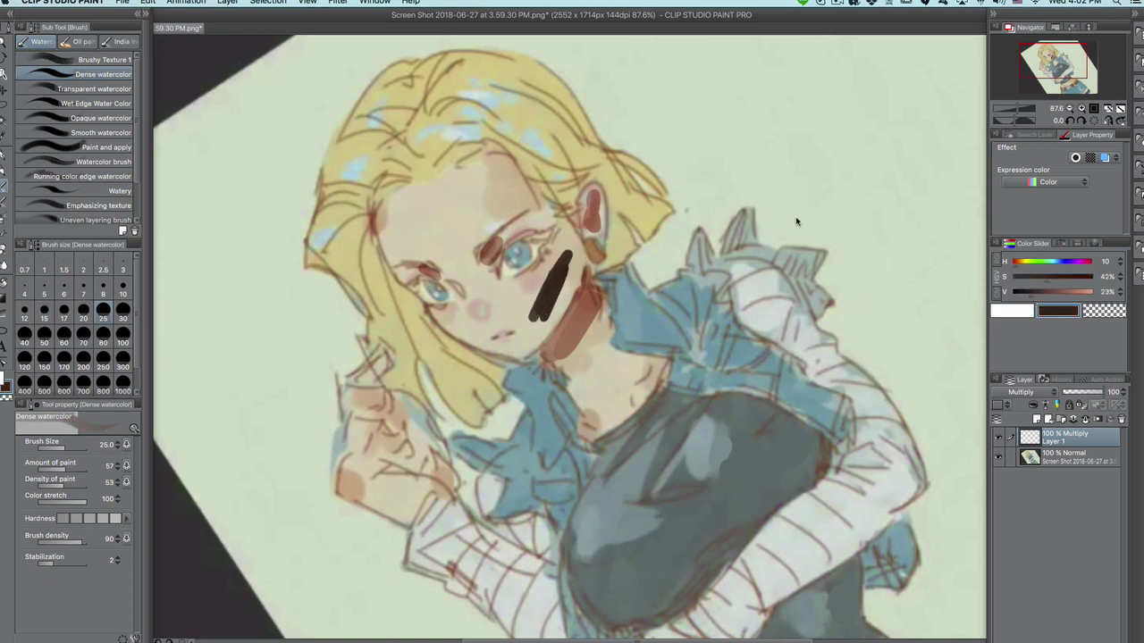
{"action": "key", "text": "ctrl+z"}
Step: Raise the shadow color's value to 56%, test it with a stroke on the cheek, and undo that stroke
{"action": "left_click_drag", "start_coordinate": [1030, 293], "coordinate": [1057, 293]}
{"action": "left_click_drag", "start_coordinate": [534, 335], "coordinate": [559, 273]}
{"action": "key", "text": "ctrl+z"}
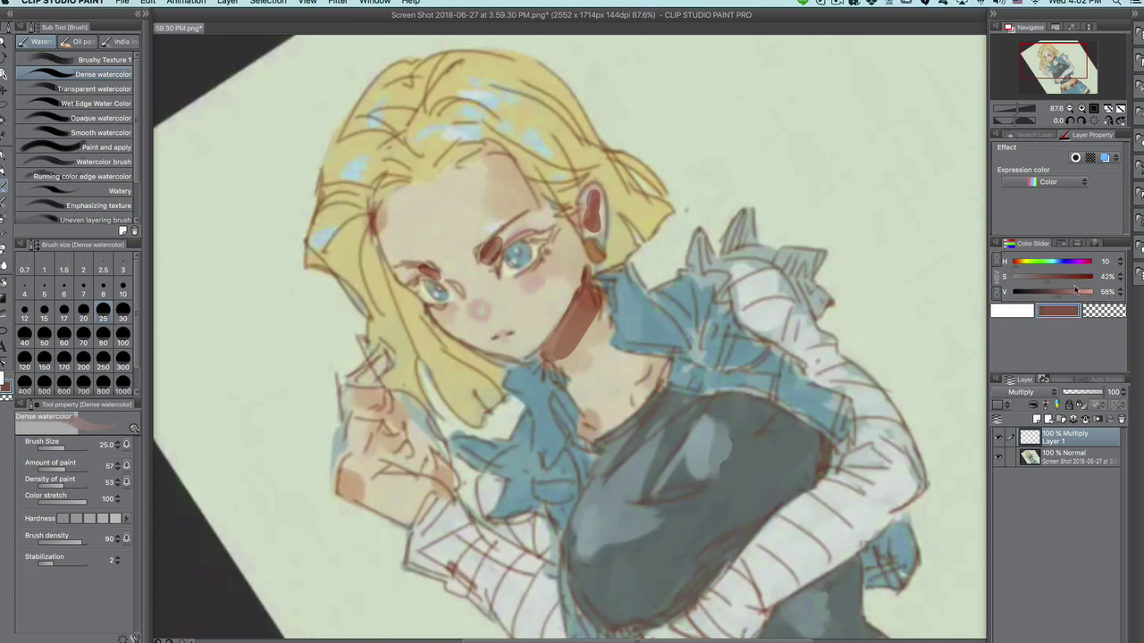
Step: Try a lighter shadow color at V 80% with a stroke on the neck, undo it, and toggle the Multiply layer's visibility to compare
{"action": "left_click_drag", "start_coordinate": [1069, 295], "coordinate": [1074, 299]}
{"action": "mouse_move", "coordinate": [552, 266]}
{"action": "left_mouse_down"}
{"action": "mouse_move", "coordinate": [520, 329]}
{"action": "mouse_move", "coordinate": [582, 306]}
{"action": "left_mouse_up"}
{"action": "key", "text": "ctrl+z"}
{"action": "key", "text": "ctrl+z"}
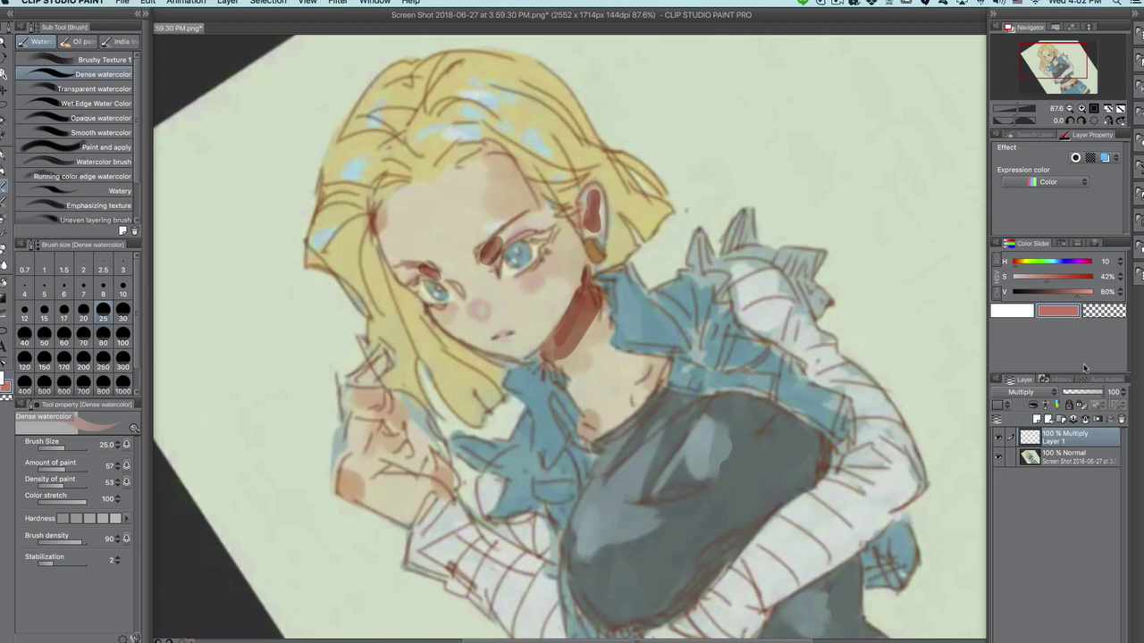
{"action": "left_click", "coordinate": [998, 437]}
{"action": "left_click", "coordinate": [999, 438]}
Step: Test a less saturated shadow color with a stroke down the front of the neck and undo the stroke
{"action": "left_click_drag", "start_coordinate": [1063, 298], "coordinate": [1036, 293]}
{"action": "left_click_drag", "start_coordinate": [591, 335], "coordinate": [586, 384]}
{"action": "key", "text": "ctrl+z"}
Step: Test a stronger red (S 74%, V 67%) on the neck, undo the strokes, and reduce the shadow color's saturation to 41%
{"action": "mouse_move", "coordinate": [1075, 293]}
{"action": "left_mouse_down"}
{"action": "mouse_move", "coordinate": [1066, 296]}
{"action": "mouse_move", "coordinate": [1070, 277]}
{"action": "left_mouse_up"}
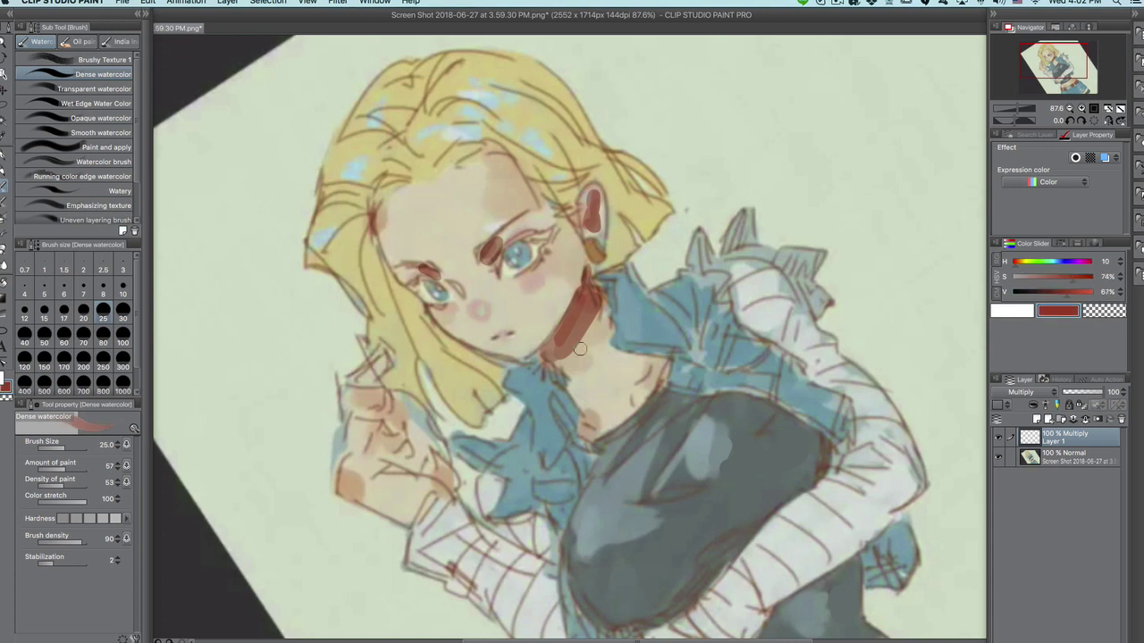
{"action": "mouse_move", "coordinate": [583, 306]}
{"action": "left_mouse_down"}
{"action": "mouse_move", "coordinate": [570, 350]}
{"action": "mouse_move", "coordinate": [603, 393]}
{"action": "mouse_move", "coordinate": [572, 329]}
{"action": "left_mouse_up"}
{"action": "key", "text": "ctrl+z"}
{"action": "key", "text": "ctrl+z"}
{"action": "left_click_drag", "start_coordinate": [1060, 280], "coordinate": [1047, 284]}
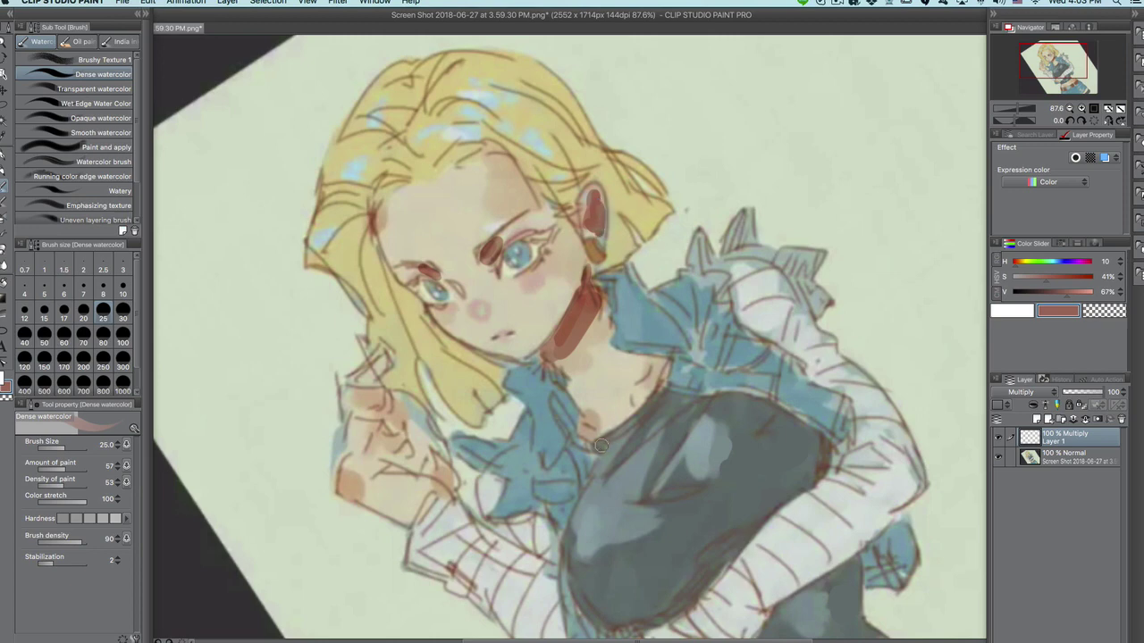
{"action": "key", "text": "i"}
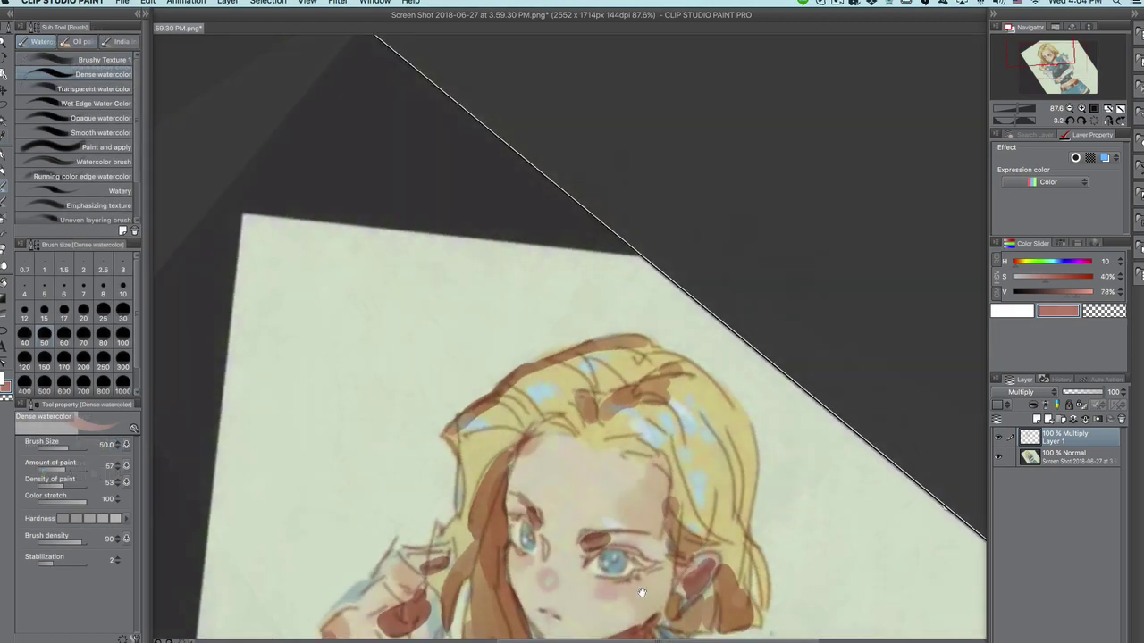
Step: Shade the outer hair above the ear and extend the jaw shadow down the neck in a pointed wedge at brush size 50
{"action": "mouse_move", "coordinate": [549, 426]}
{"action": "left_mouse_down"}
{"action": "mouse_move", "coordinate": [667, 413]}
{"action": "mouse_move", "coordinate": [679, 371]}
{"action": "left_mouse_up"}
{"action": "left_click_drag", "start_coordinate": [662, 413], "coordinate": [684, 375]}
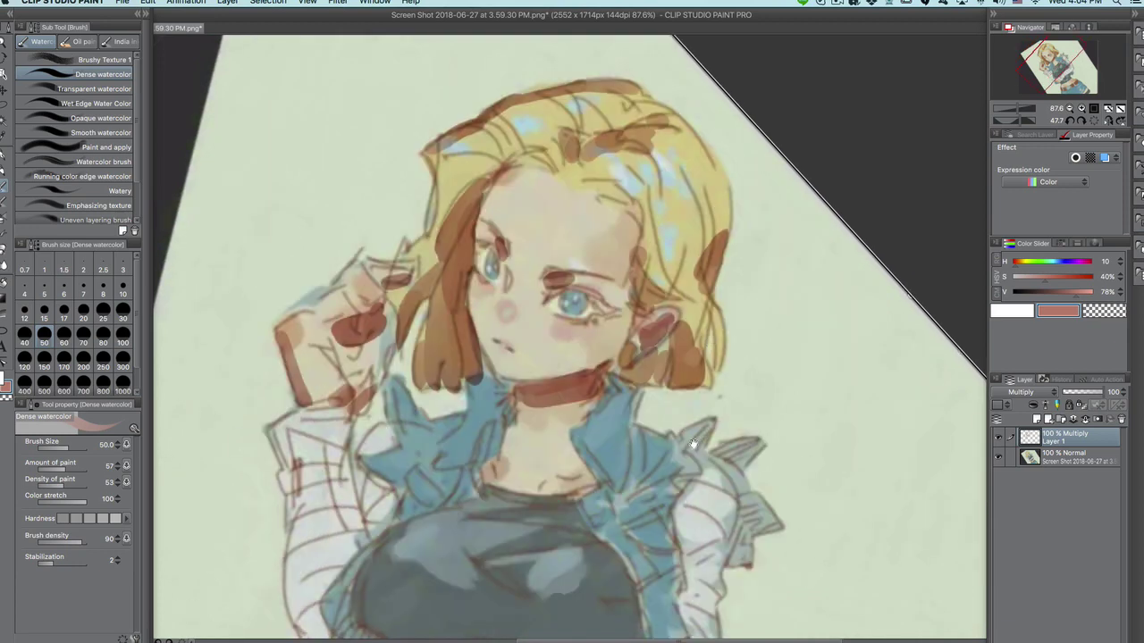
{"action": "scroll", "coordinate": [692, 444], "scroll_direction": "down", "scroll_amount": 3}
{"action": "scroll", "coordinate": [715, 411], "scroll_direction": "up", "scroll_amount": 2}
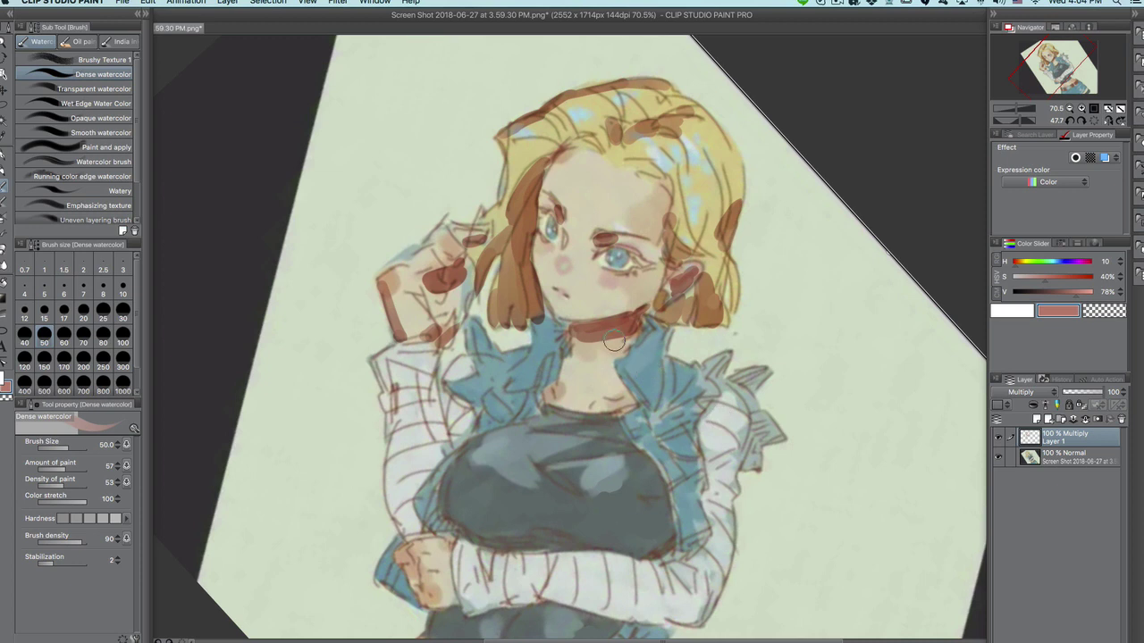
{"action": "left_click_drag", "start_coordinate": [612, 344], "coordinate": [596, 368]}
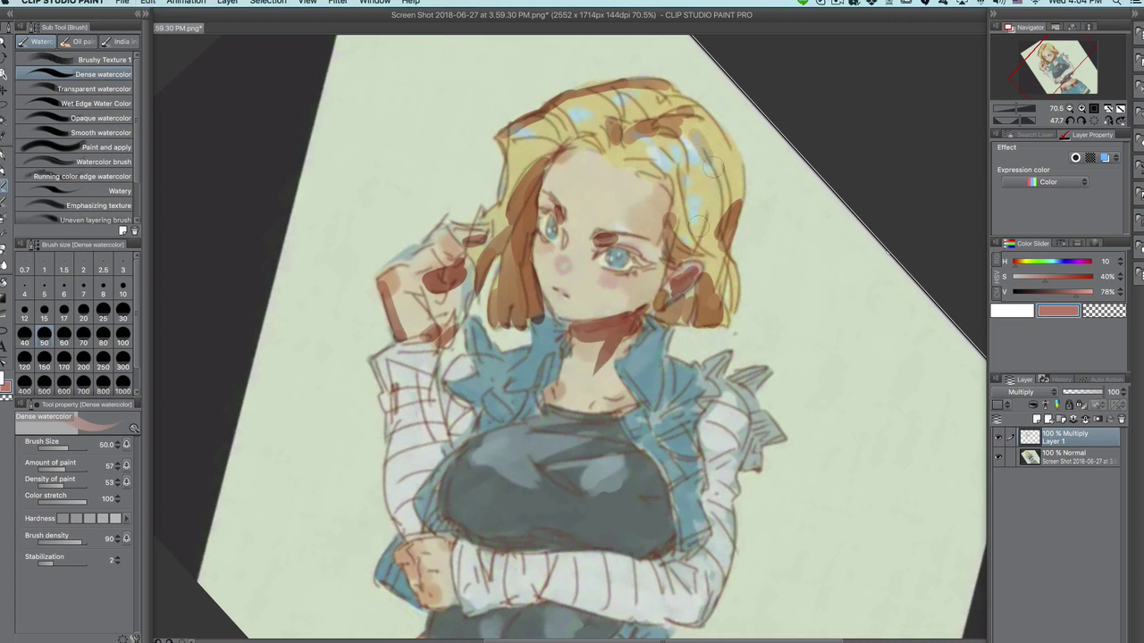
{"action": "key", "text": "super+z"}
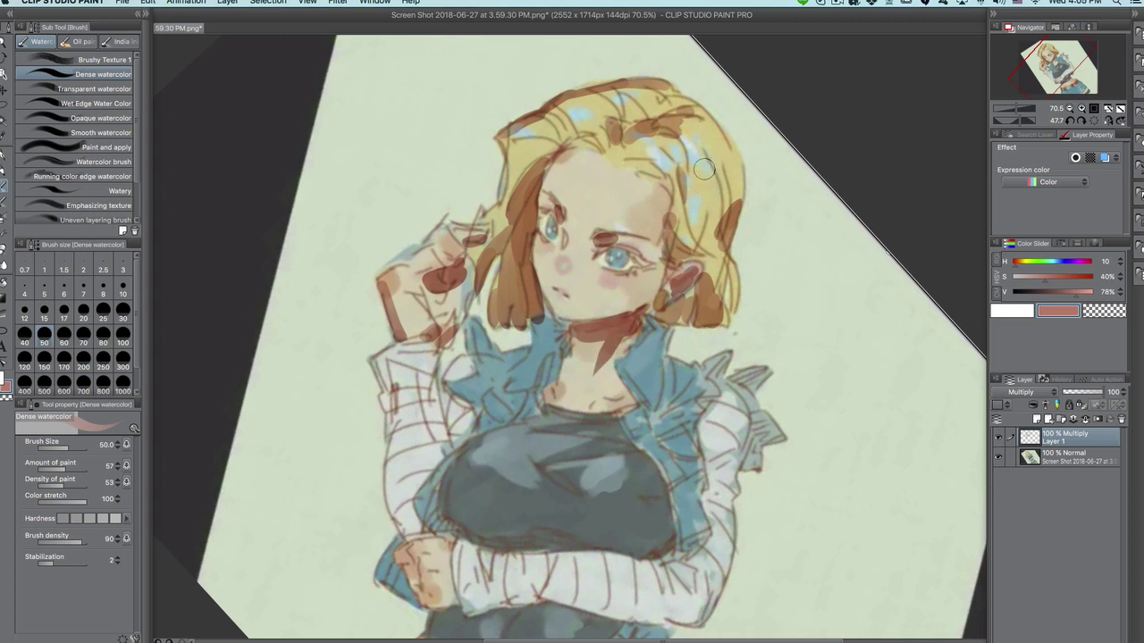
Step: Paint Multiply shadows on both sides of the vest's collar and on the vest near the shoulder
{"action": "left_click_drag", "start_coordinate": [683, 297], "coordinate": [690, 362]}
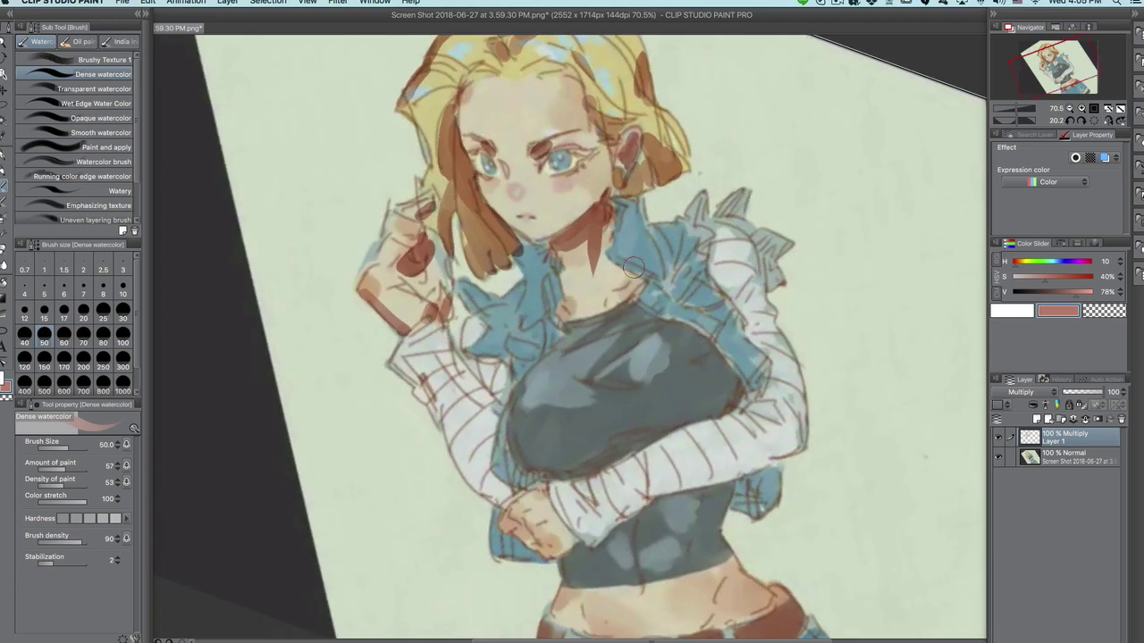
{"action": "left_click_drag", "start_coordinate": [632, 213], "coordinate": [637, 239]}
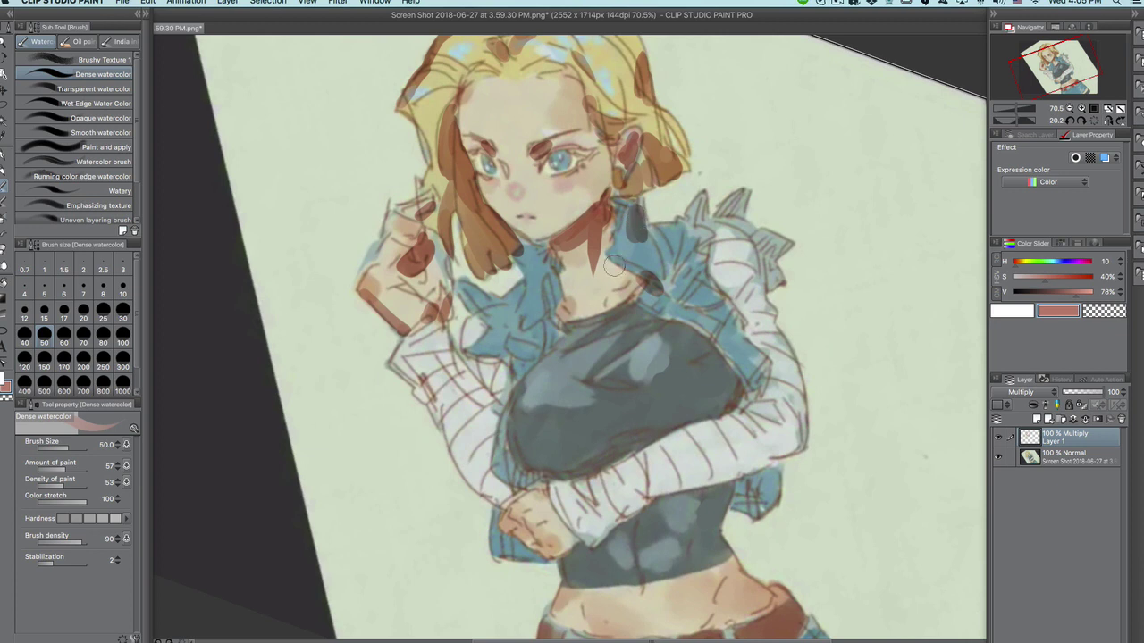
{"action": "left_click_drag", "start_coordinate": [516, 259], "coordinate": [507, 301]}
{"action": "left_click_drag", "start_coordinate": [537, 251], "coordinate": [548, 273]}
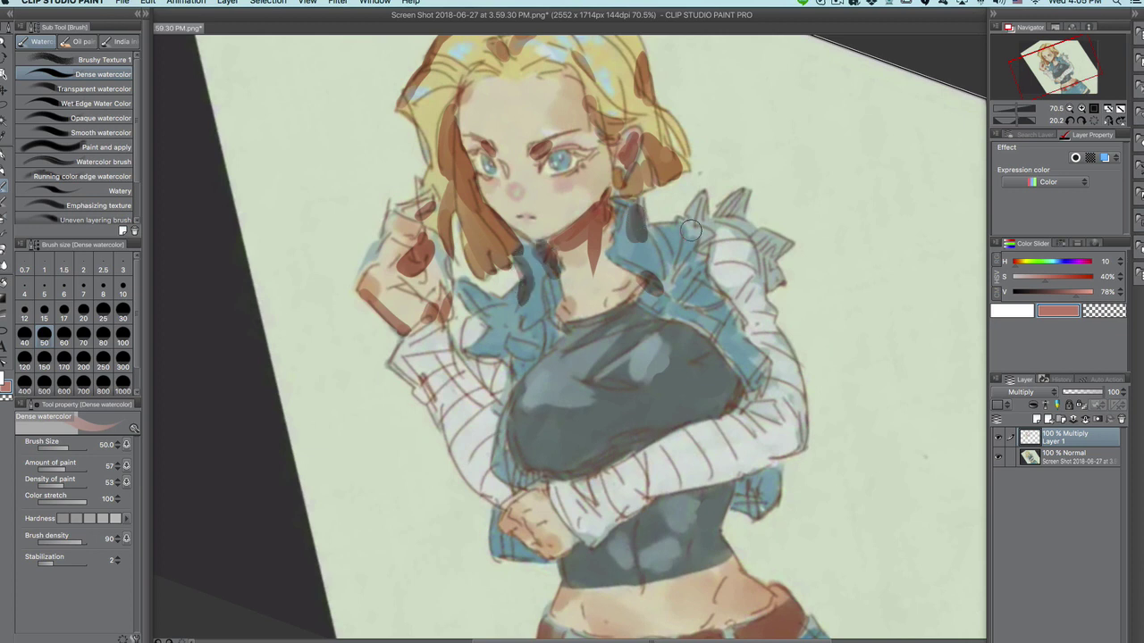
{"action": "left_click_drag", "start_coordinate": [619, 214], "coordinate": [612, 206]}
{"action": "left_click_drag", "start_coordinate": [688, 260], "coordinate": [683, 244]}
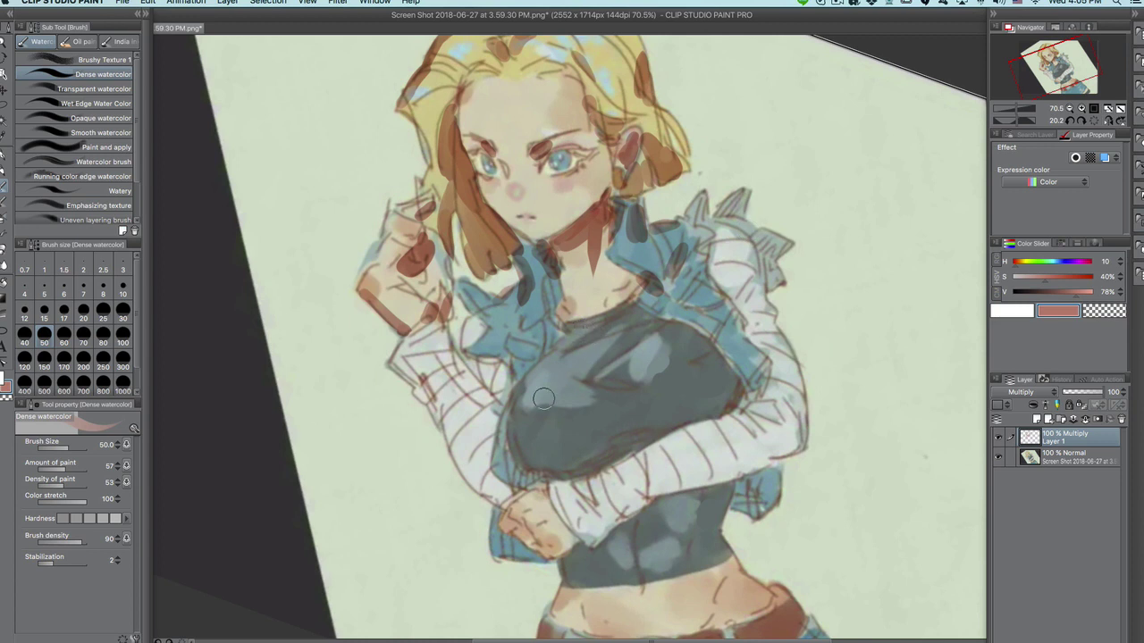
Step: Paint shadows on the raised arm's white sleeve near the elbow and beneath the vest's spiky shoulder edge
{"action": "left_click_drag", "start_coordinate": [480, 488], "coordinate": [513, 499]}
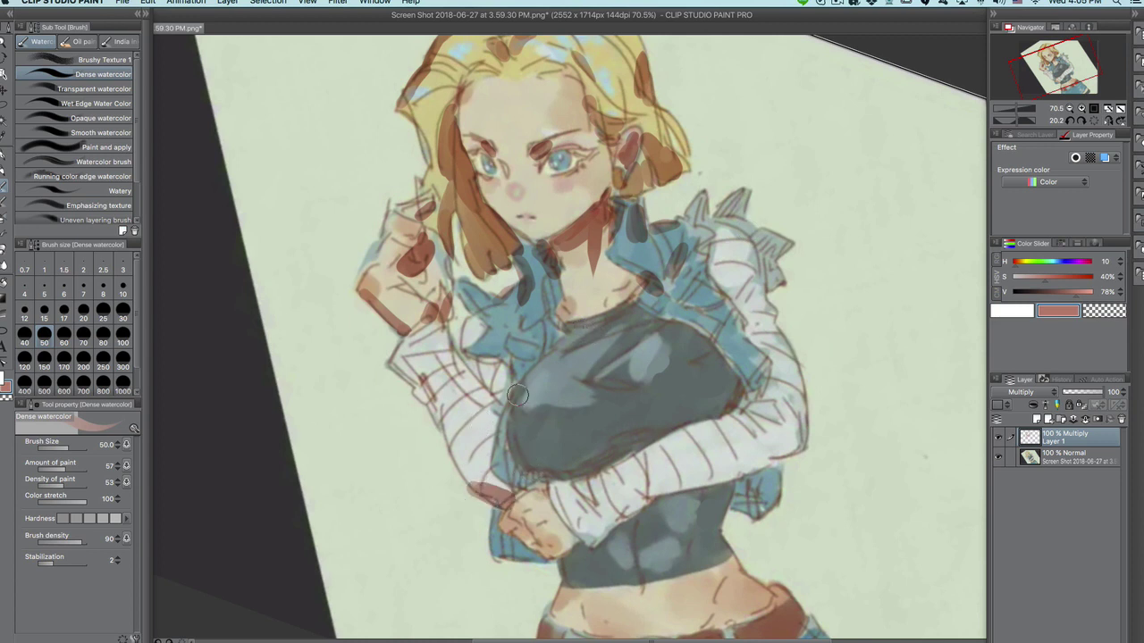
{"action": "mouse_move", "coordinate": [486, 374]}
{"action": "left_mouse_down"}
{"action": "mouse_move", "coordinate": [530, 362]}
{"action": "mouse_move", "coordinate": [519, 351]}
{"action": "mouse_move", "coordinate": [534, 355]}
{"action": "mouse_move", "coordinate": [487, 355]}
{"action": "left_mouse_up"}
{"action": "left_click_drag", "start_coordinate": [475, 299], "coordinate": [490, 332]}
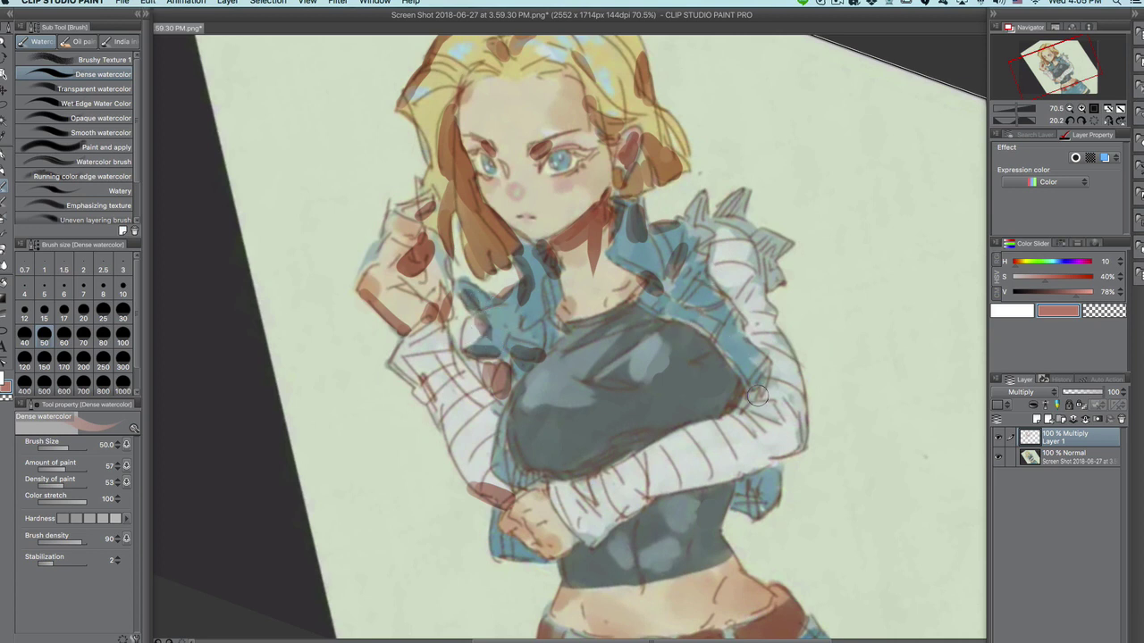
Step: Shade the lower end of the vest's armhole and the whole underside of the crossed white forearm
{"action": "left_click_drag", "start_coordinate": [755, 362], "coordinate": [761, 383]}
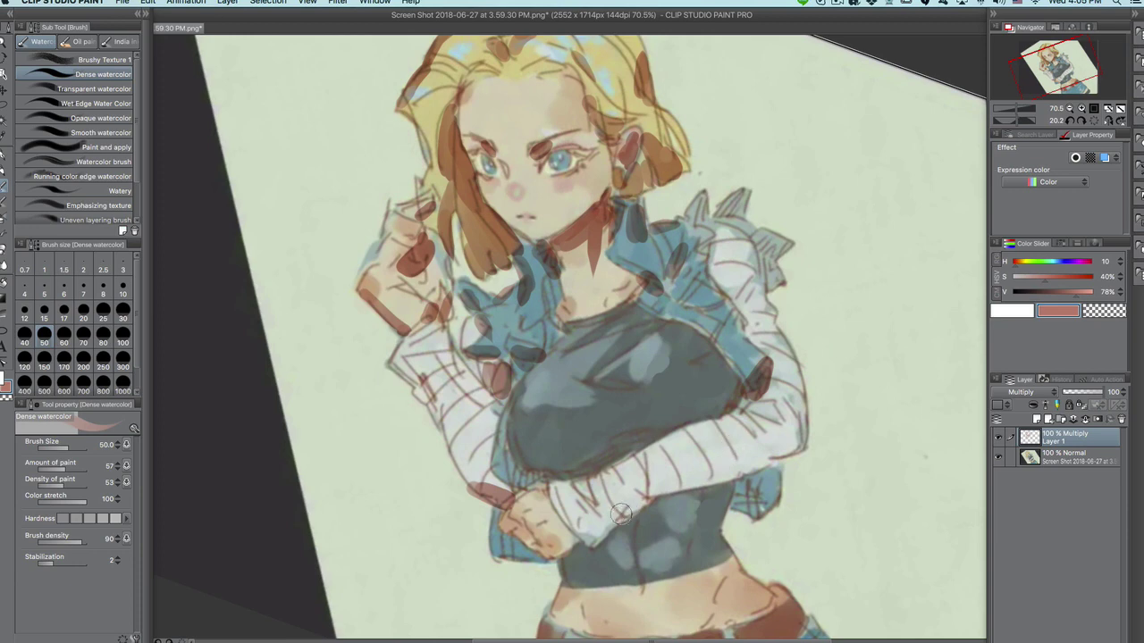
{"action": "left_click_drag", "start_coordinate": [620, 512], "coordinate": [776, 458]}
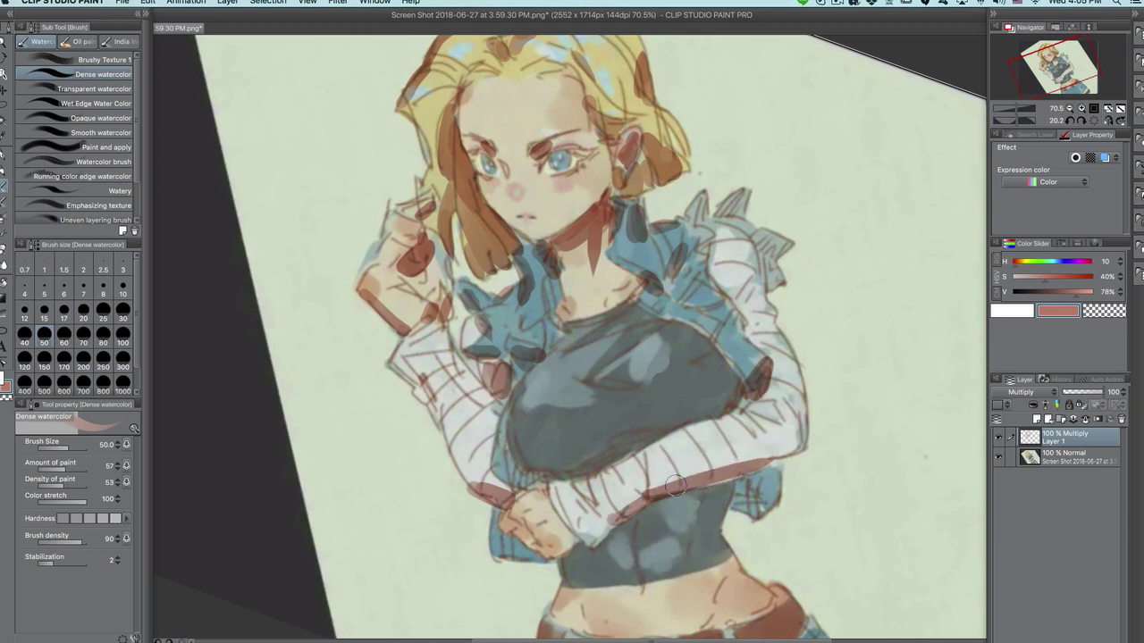
{"action": "key", "text": "super+z"}
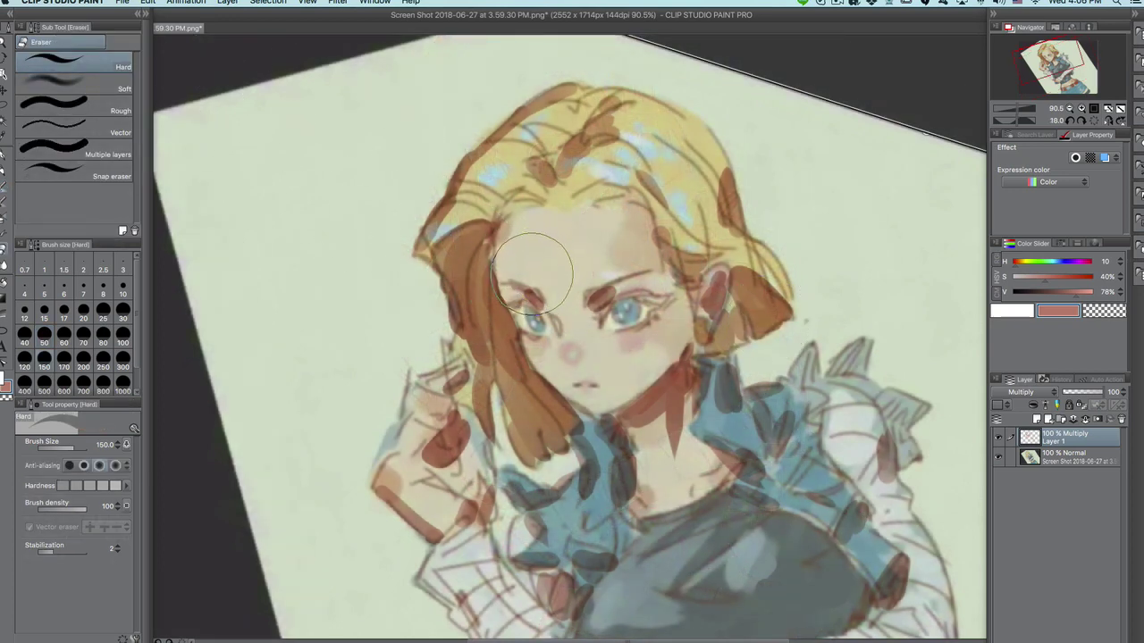
Step: Switch from the eraser to the Dense watercolor brush with transparent color and reduce its size to refine the hair shadow beside the face
{"action": "key", "text": "b"}
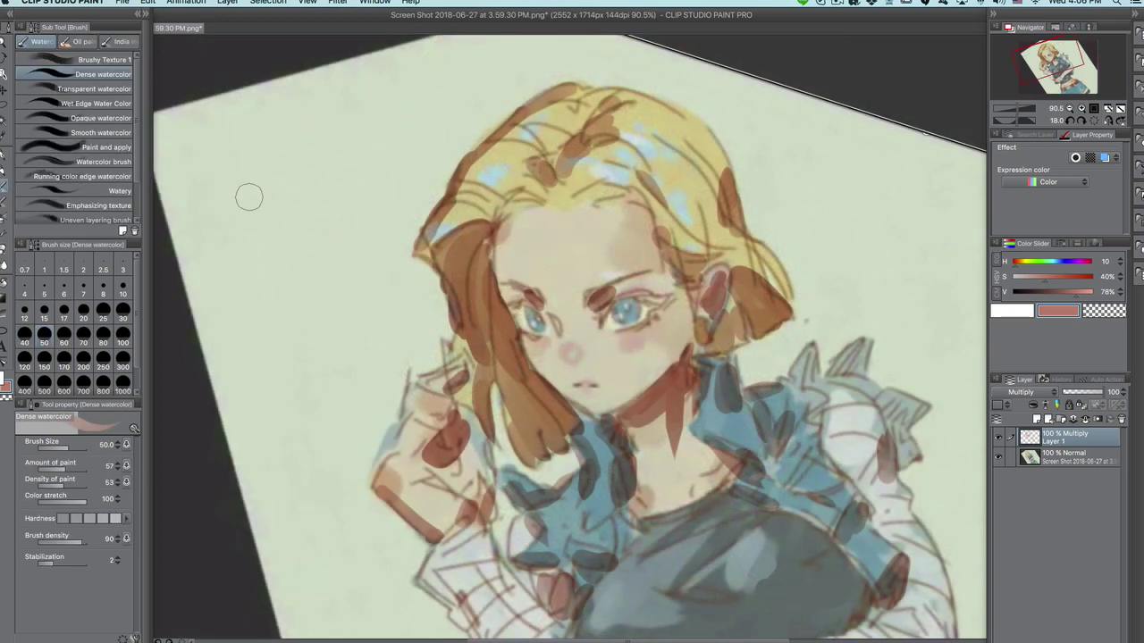
{"action": "left_click", "coordinate": [7, 399]}
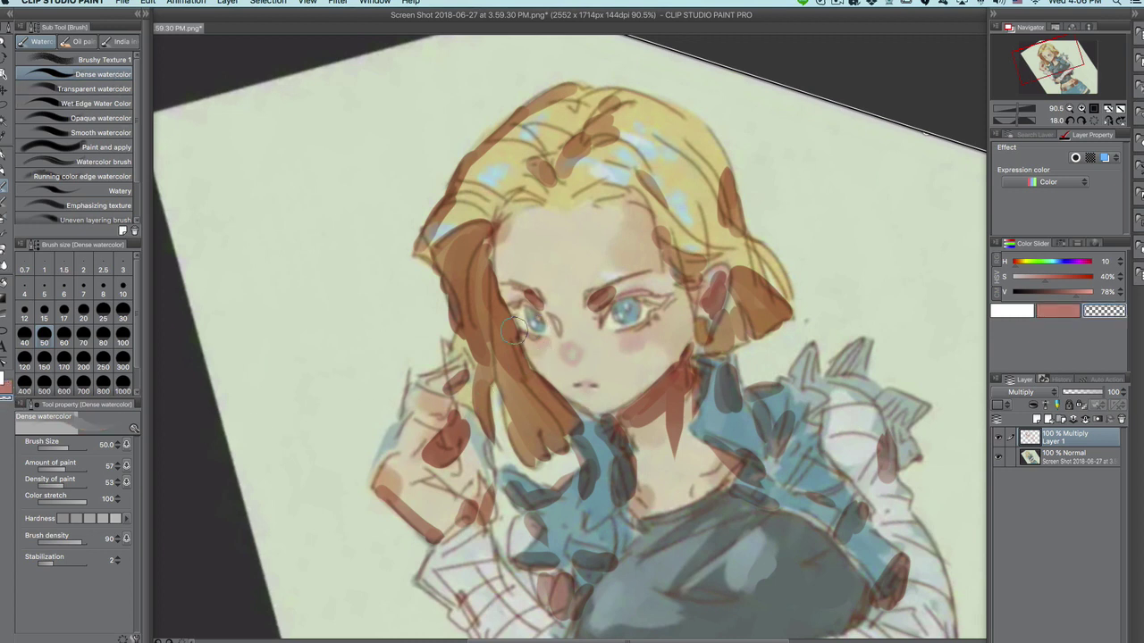
{"action": "key", "text": "c"}
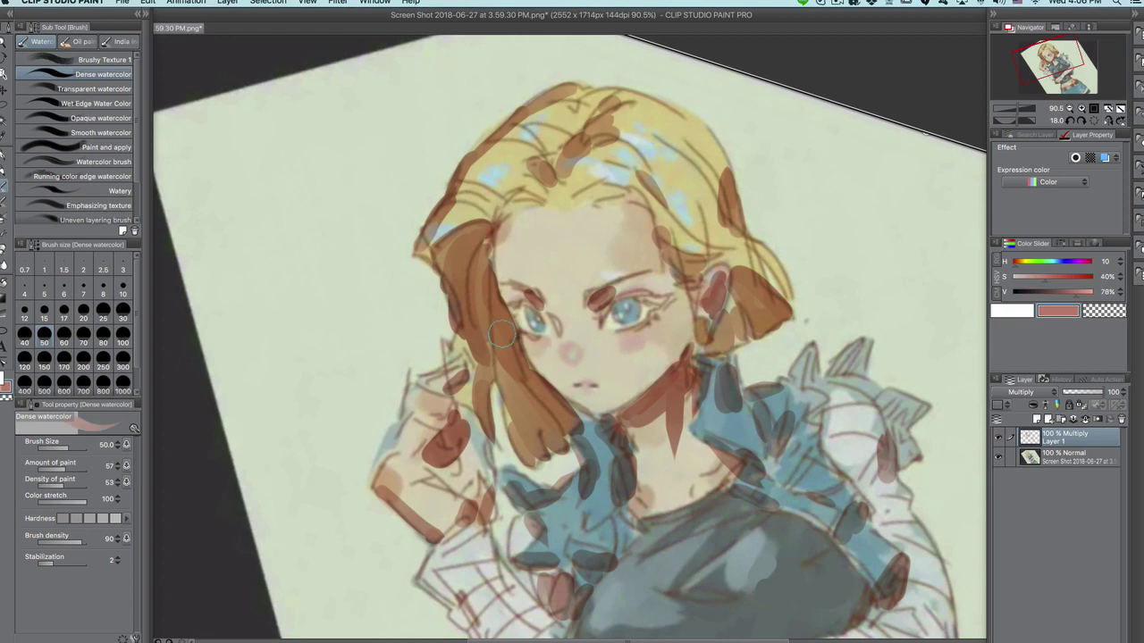
{"action": "key", "text": "c"}
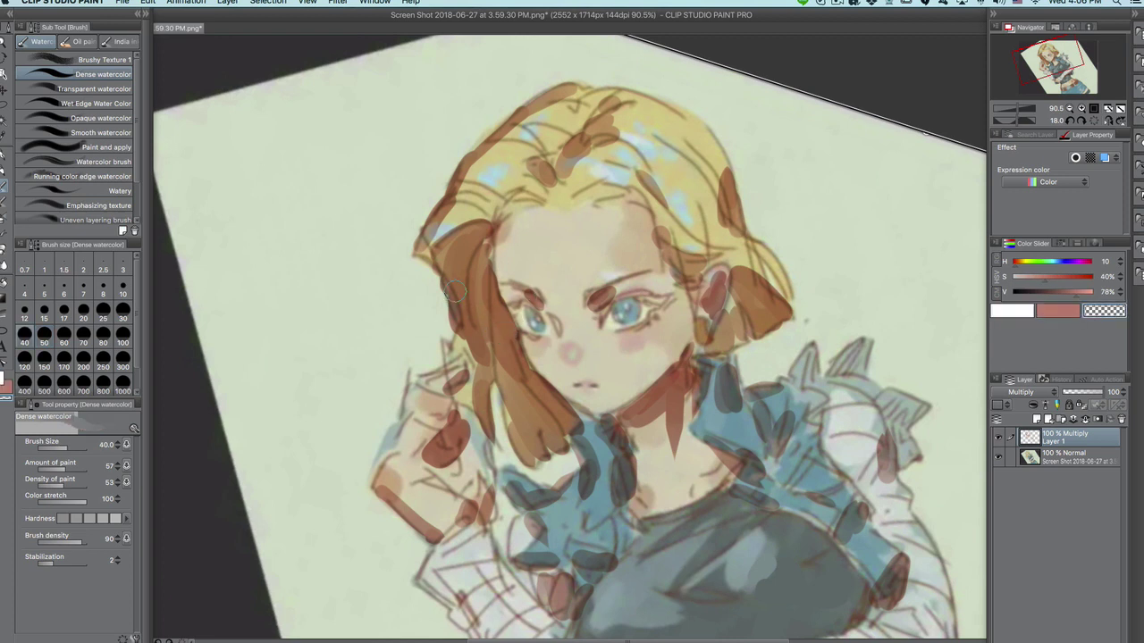
{"action": "key", "text": "bracketleft"}
{"action": "key", "text": "bracketleft"}
{"action": "key", "text": "bracketleft"}
{"action": "key", "text": "bracketleft"}
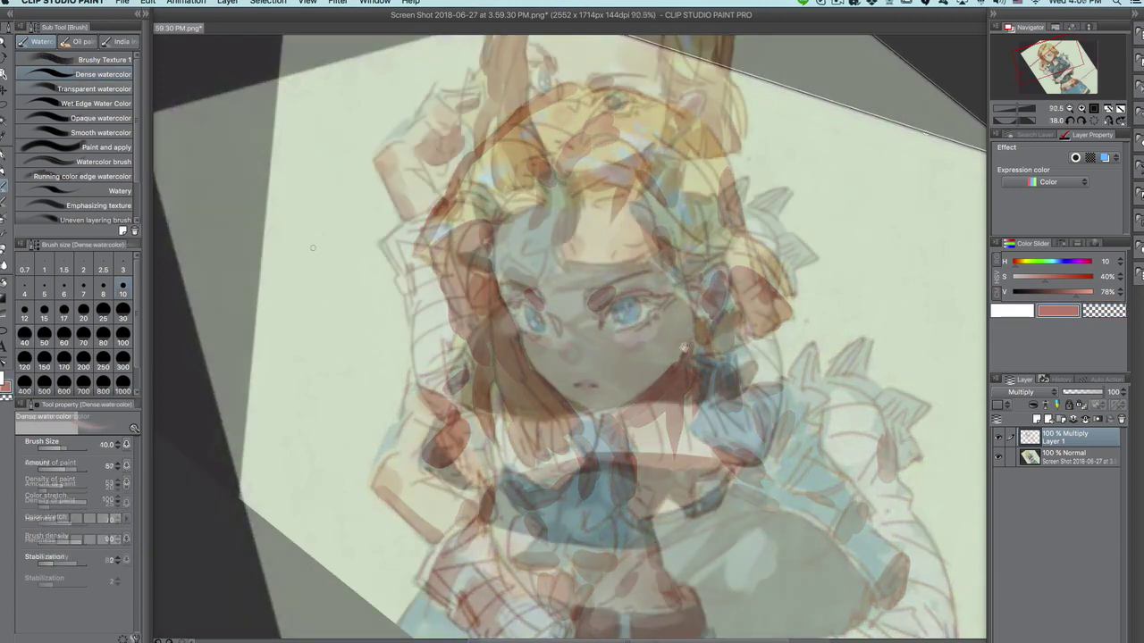
Step: Blend the shadows around the jaw, ear and eye using the Transparent watercolor brush at size 40
{"action": "left_click_drag", "start_coordinate": [562, 322], "coordinate": [555, 274]}
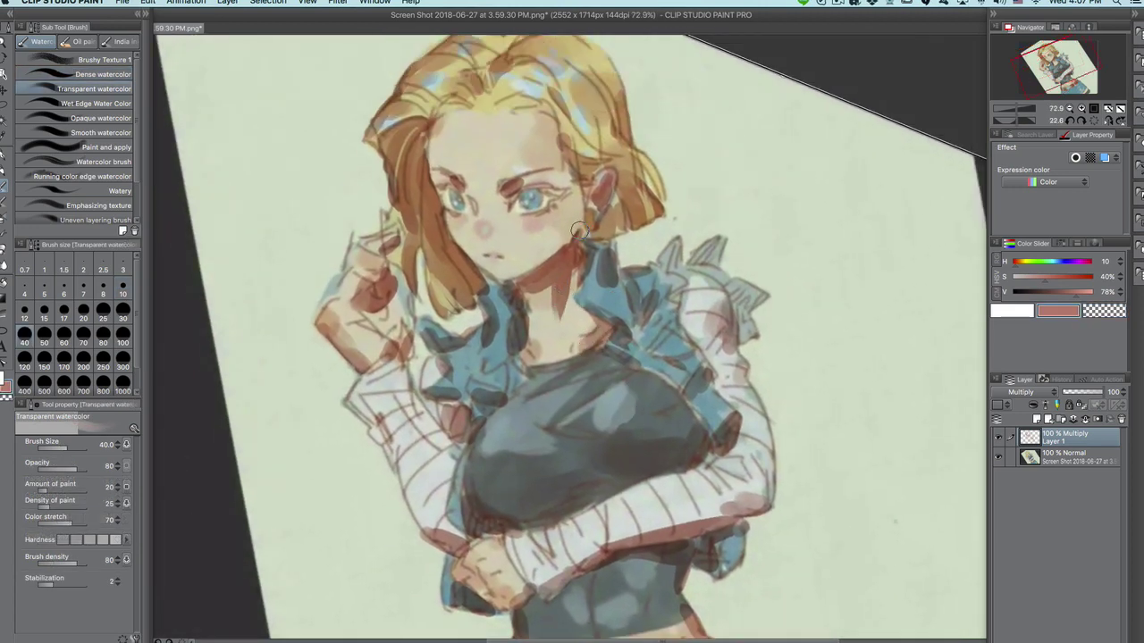
{"action": "left_click_drag", "start_coordinate": [579, 231], "coordinate": [591, 213]}
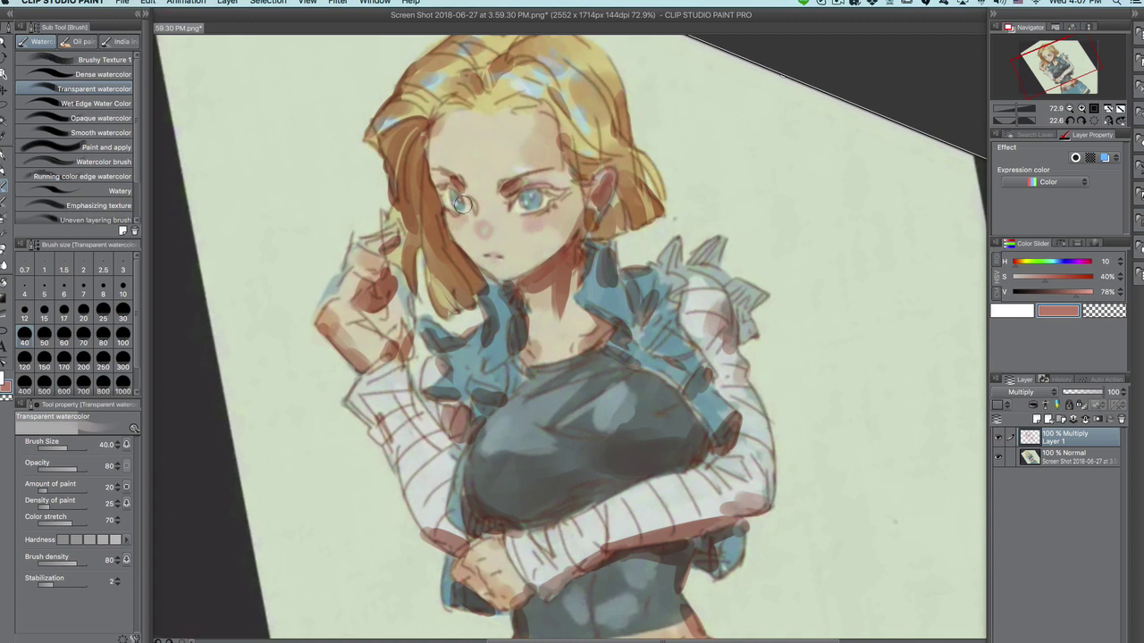
{"action": "left_click_drag", "start_coordinate": [461, 204], "coordinate": [463, 205]}
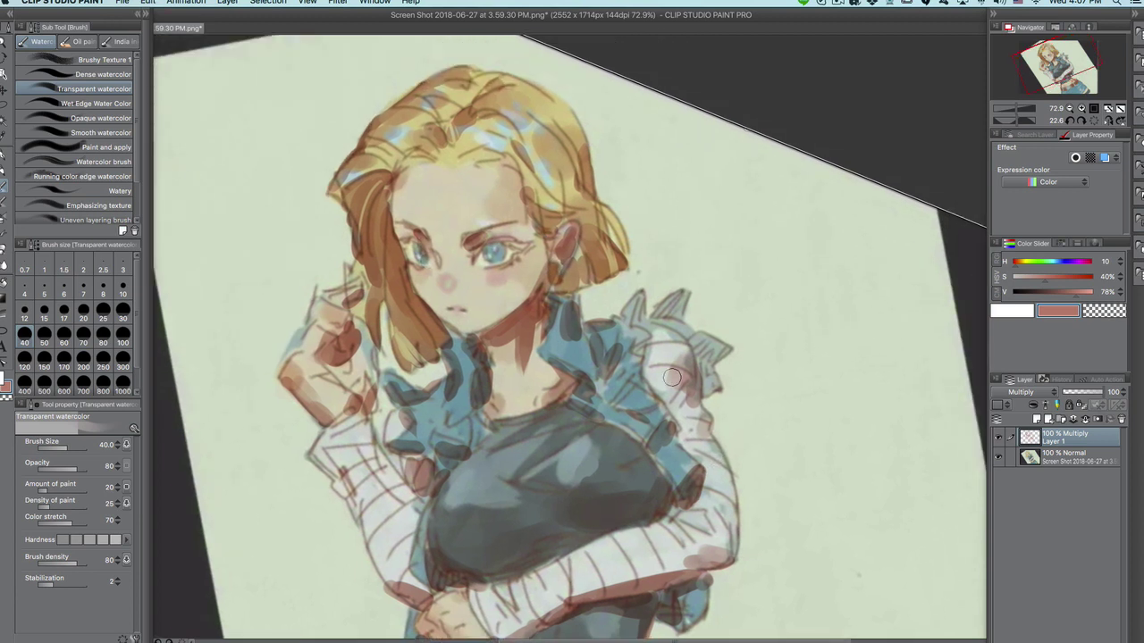
{"action": "key", "text": "super+z"}
Step: Paint dark shadows along the underside of the shirt's bust with Dense watercolor at size 30 and soften their edges
{"action": "key", "text": "p"}
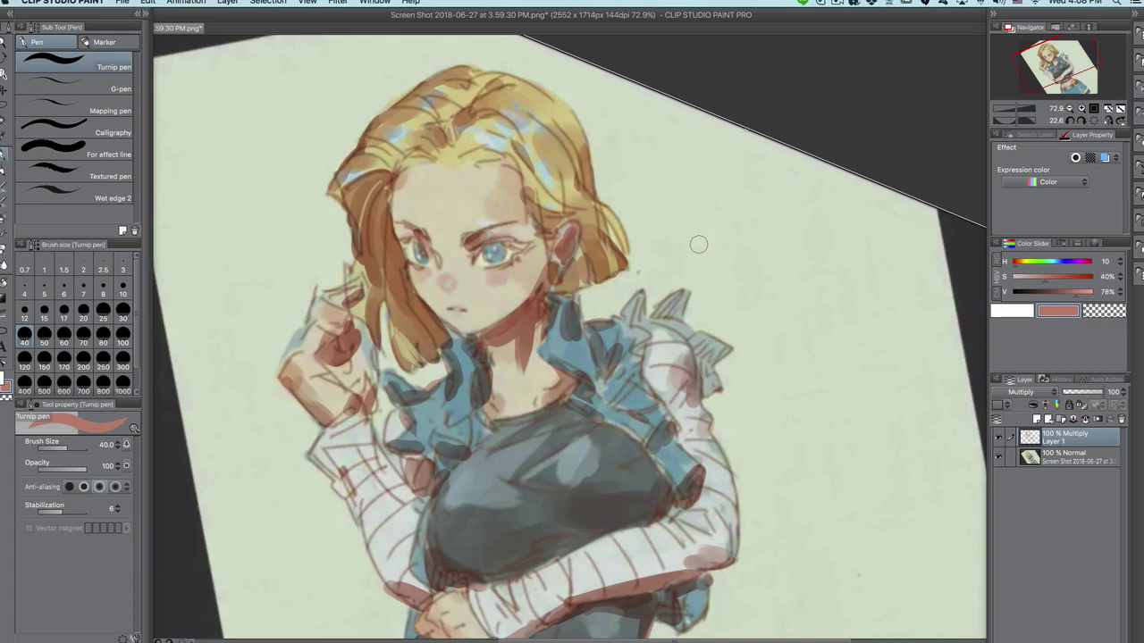
{"action": "left_click_drag", "start_coordinate": [698, 244], "coordinate": [524, 371]}
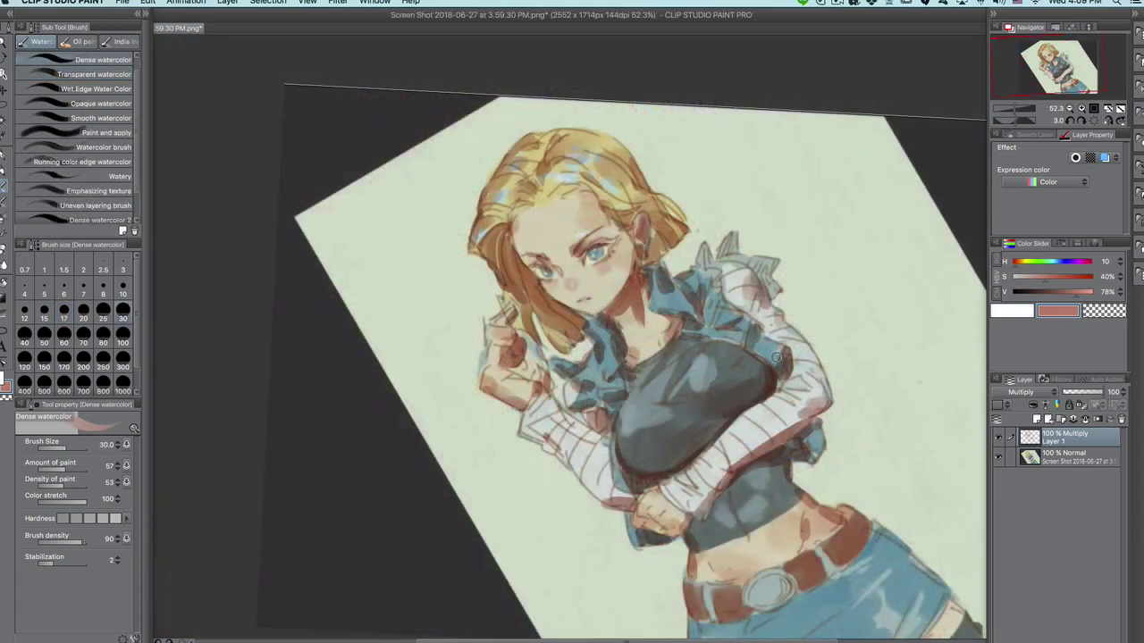
{"action": "mouse_move", "coordinate": [762, 386]}
{"action": "left_mouse_down"}
{"action": "mouse_move", "coordinate": [719, 411]}
{"action": "mouse_move", "coordinate": [760, 378]}
{"action": "mouse_move", "coordinate": [742, 386]}
{"action": "mouse_move", "coordinate": [804, 363]}
{"action": "left_mouse_up"}
{"action": "mouse_move", "coordinate": [644, 453]}
{"action": "left_mouse_down"}
{"action": "mouse_move", "coordinate": [675, 445]}
{"action": "mouse_move", "coordinate": [634, 460]}
{"action": "mouse_move", "coordinate": [750, 399]}
{"action": "left_mouse_up"}
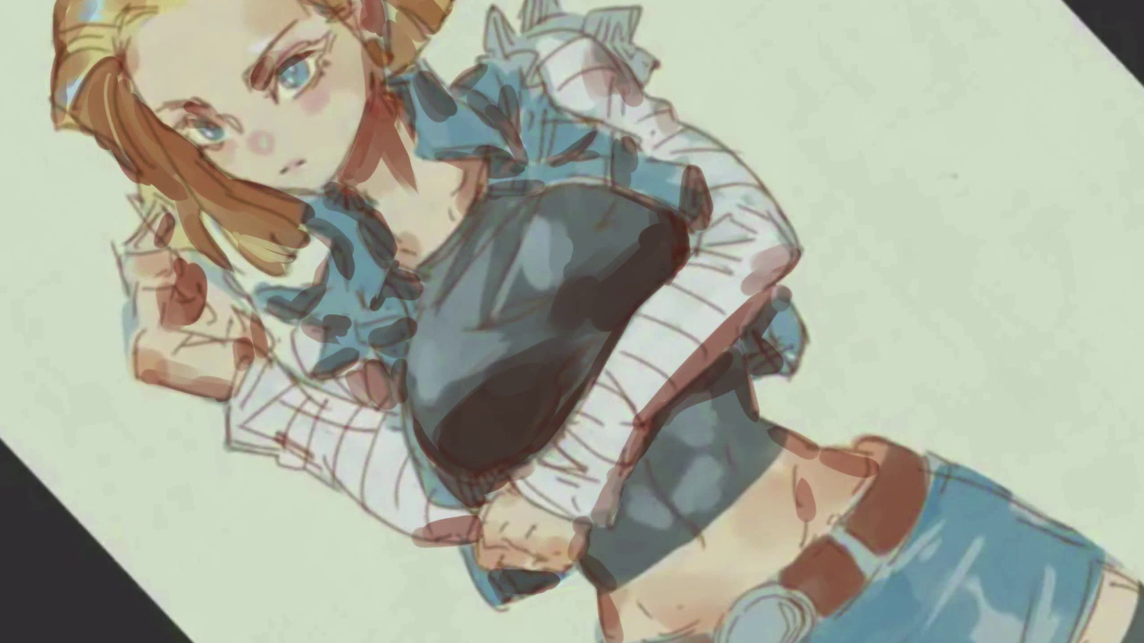
{"action": "left_click_drag", "start_coordinate": [607, 311], "coordinate": [472, 382]}
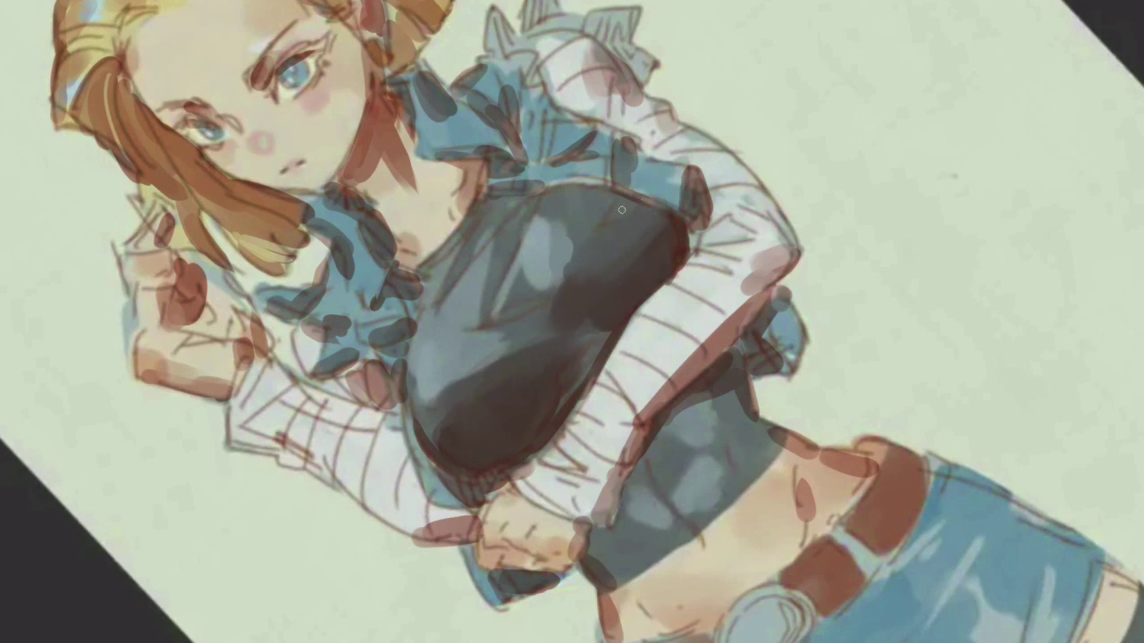
{"action": "left_click_drag", "start_coordinate": [507, 401], "coordinate": [556, 340]}
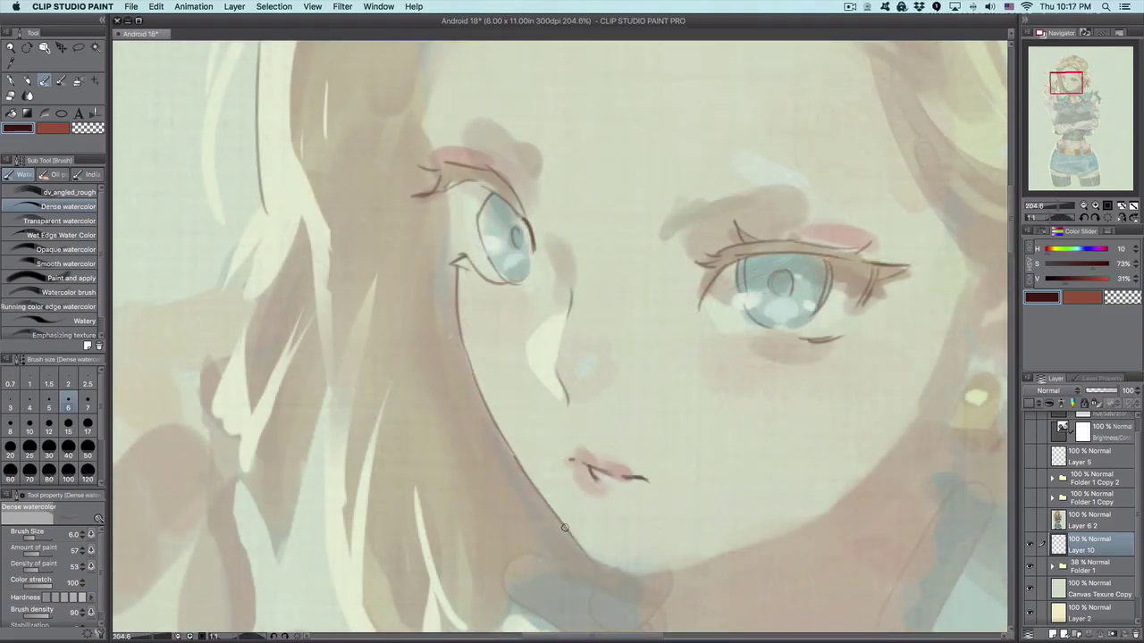
Step: Ink dark brown line art on the face on Layer 10 using the Dense watercolor brush at size 6
{"action": "left_click_drag", "start_coordinate": [740, 375], "coordinate": [783, 311]}
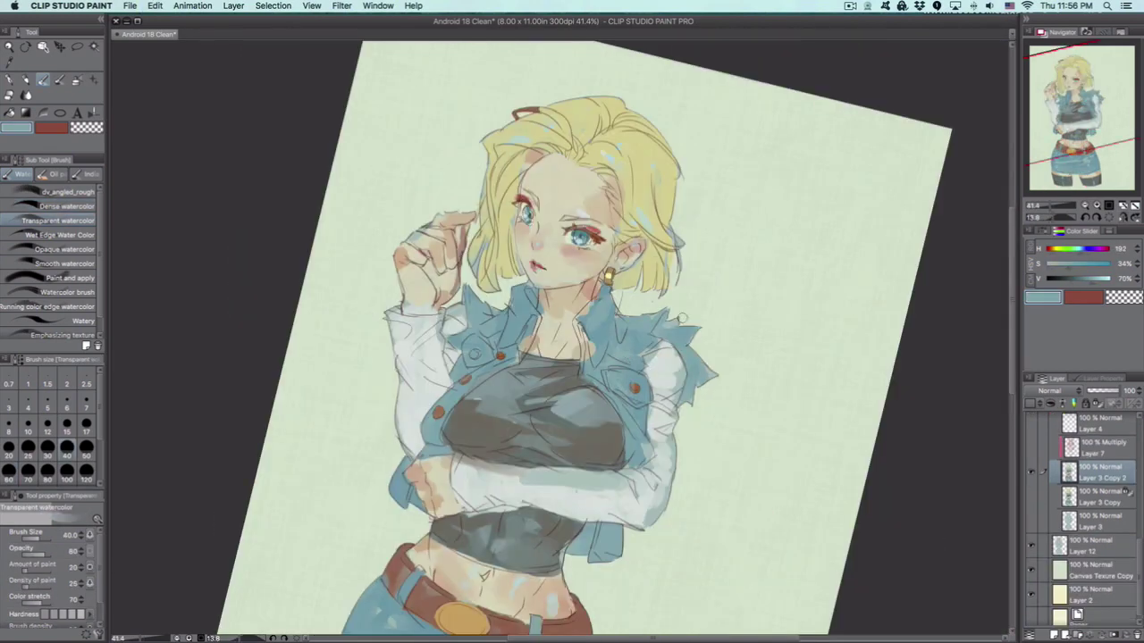
Step: Touch up the hair ends beside the ear and the raised hand with sampled local colors on Layer 3 Copy 2
{"action": "left_click", "coordinate": [674, 259], "text": "alt"}
{"action": "left_click_drag", "start_coordinate": [666, 254], "coordinate": [679, 240]}
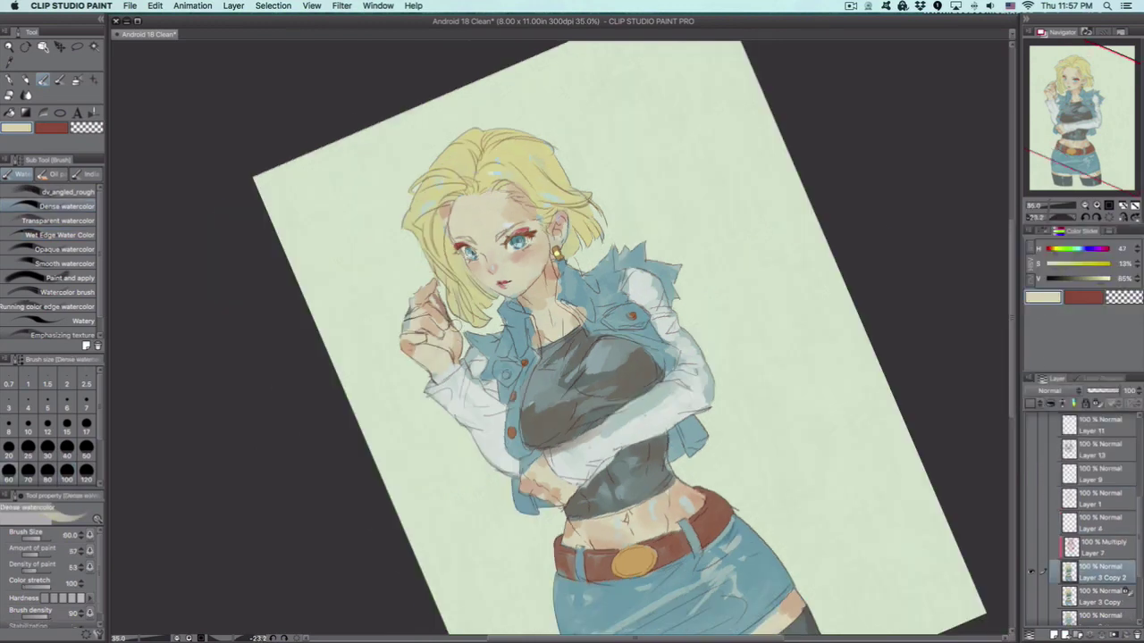
{"action": "mouse_move", "coordinate": [456, 295]}
{"action": "left_mouse_down"}
{"action": "mouse_move", "coordinate": [429, 326]}
{"action": "mouse_move", "coordinate": [408, 328]}
{"action": "left_mouse_up"}
{"action": "left_click", "coordinate": [415, 304], "text": "alt"}
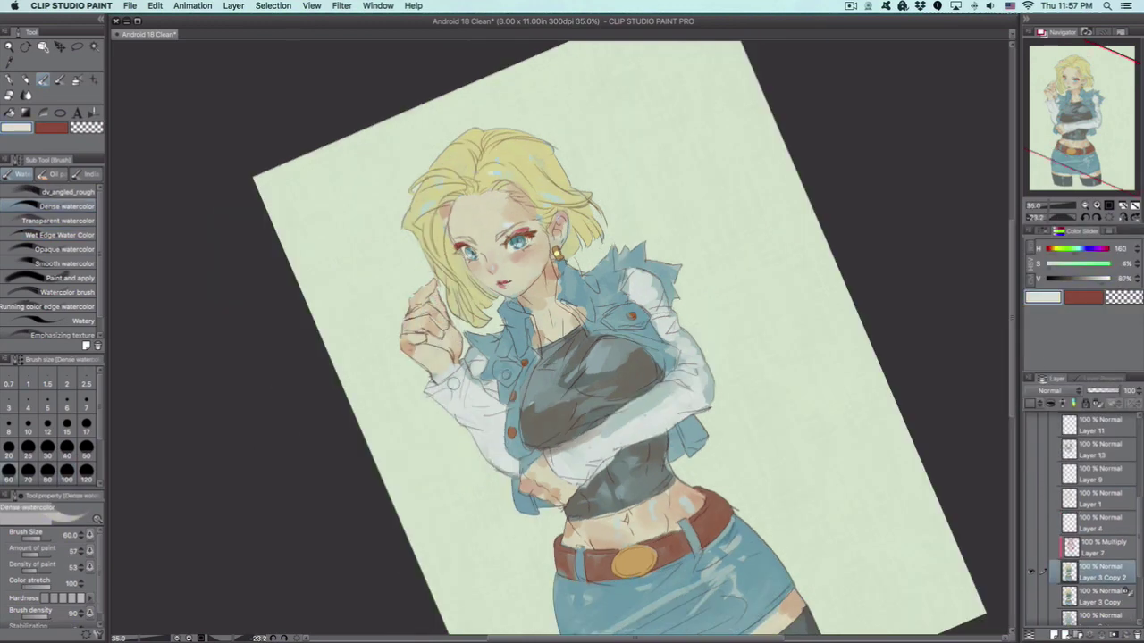
Step: Smooth the shirt's bust with sampled gray using Transparent watercolor at size 100, and touch up the denim vest with sampled blues
{"action": "left_click", "coordinate": [438, 371], "text": "alt"}
{"action": "left_click", "coordinate": [596, 323], "text": "alt"}
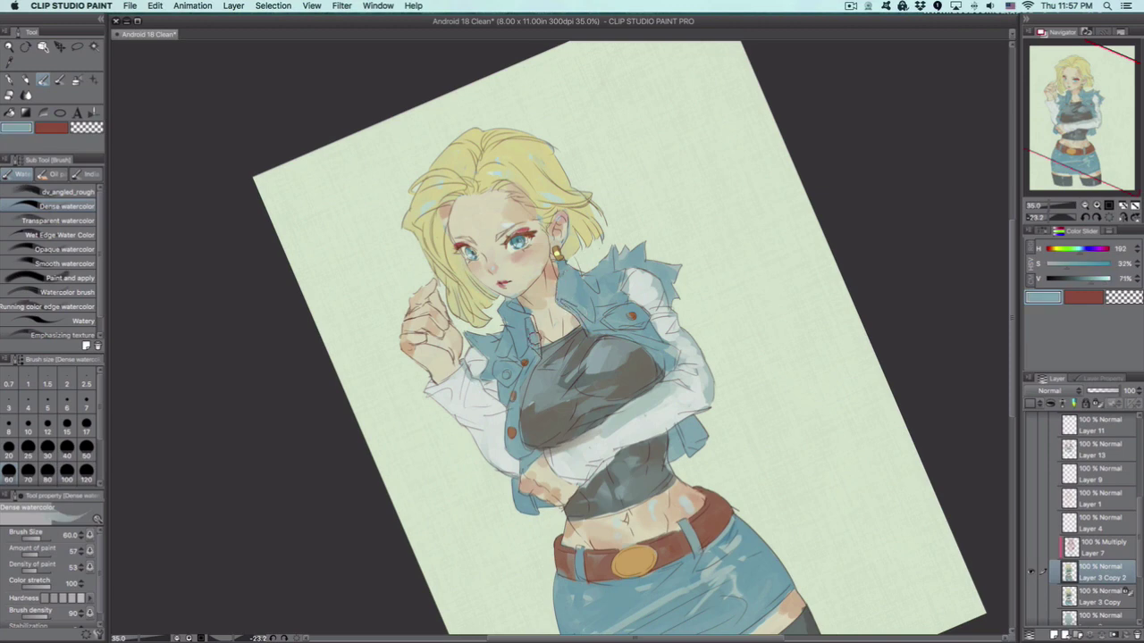
{"action": "key", "text": "period"}
{"action": "left_click", "coordinate": [619, 393], "text": "alt"}
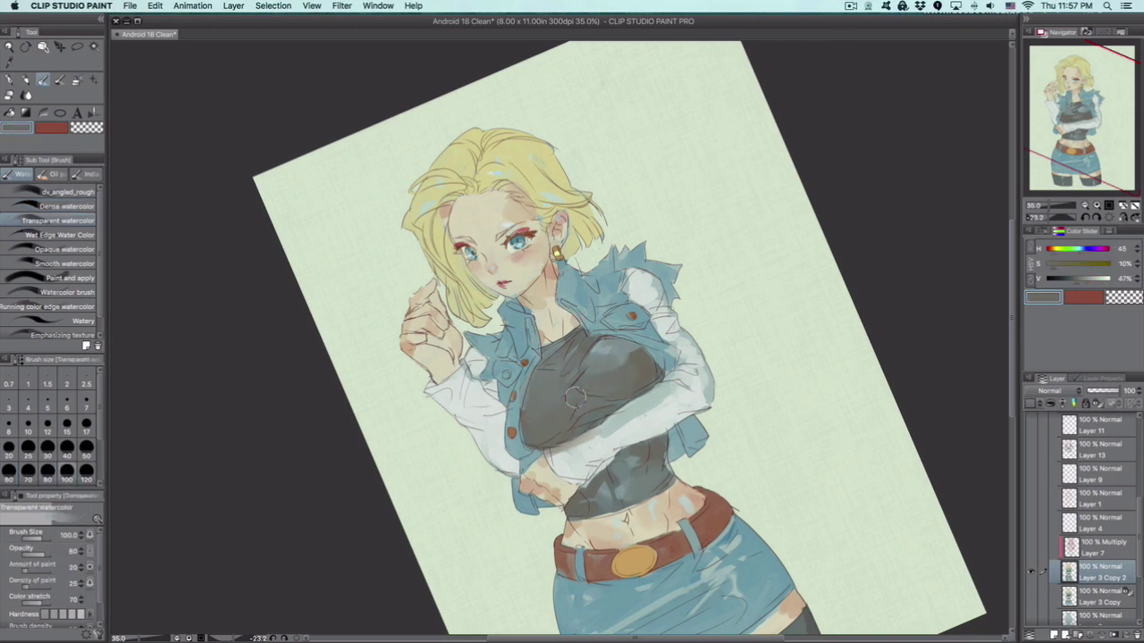
{"action": "mouse_move", "coordinate": [574, 398]}
{"action": "left_mouse_down"}
{"action": "mouse_move", "coordinate": [624, 370]}
{"action": "mouse_move", "coordinate": [581, 364]}
{"action": "left_mouse_up"}
{"action": "key", "text": "comma"}
{"action": "left_click", "coordinate": [690, 449], "text": "alt"}
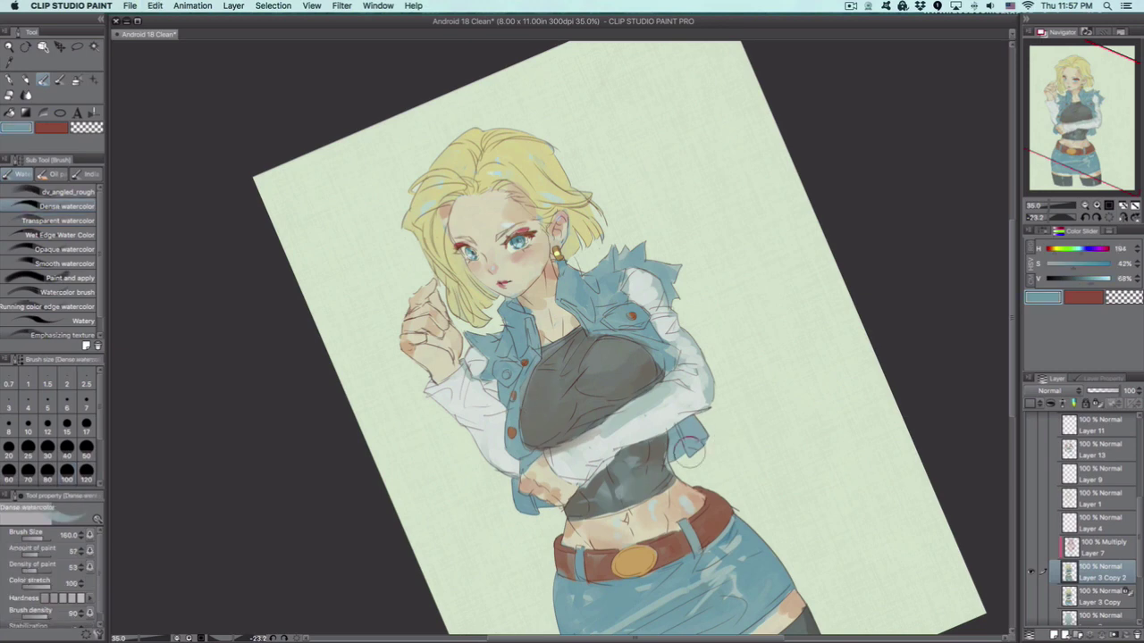
Step: Paint over the shadowed hairline at the temple with sampled hair yellow using the Turnip pen at size 30
{"action": "key", "text": "p"}
{"action": "scroll", "coordinate": [690, 449], "scroll_direction": "up", "scroll_amount": 5}
{"action": "key", "text": "at"}
{"action": "left_click", "coordinate": [679, 311], "text": "alt"}
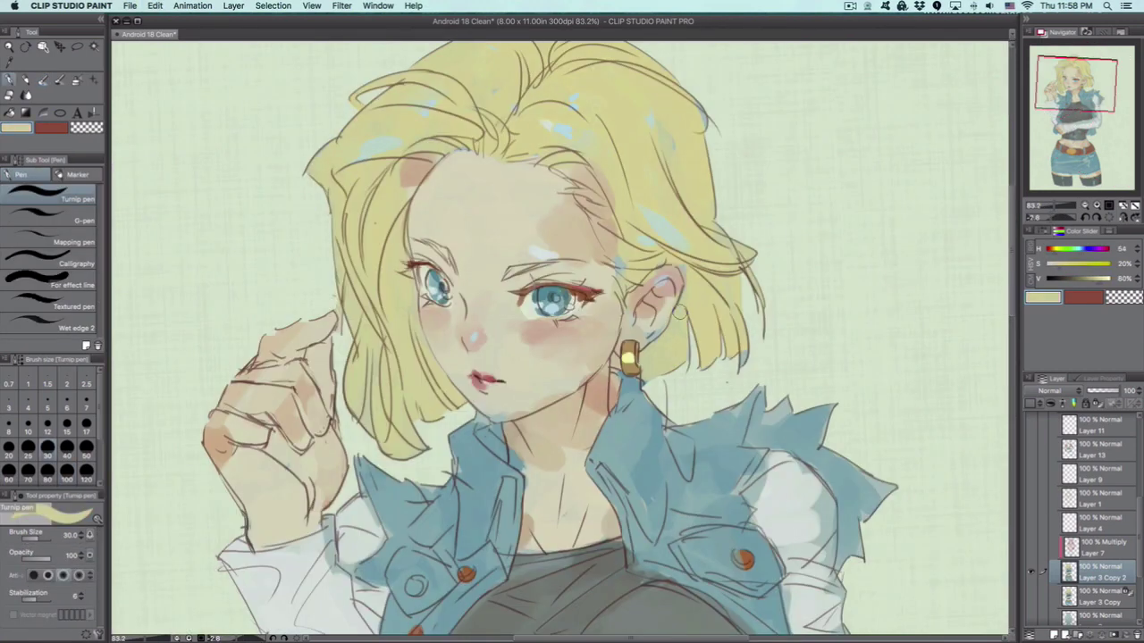
{"action": "left_click_drag", "start_coordinate": [628, 270], "coordinate": [573, 170]}
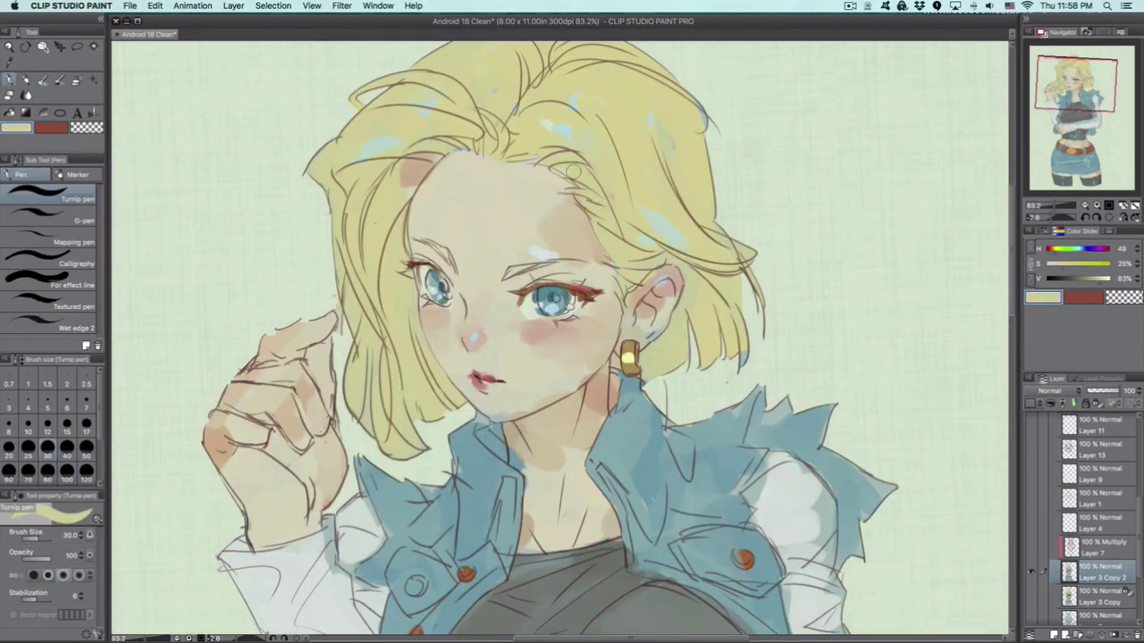
{"action": "left_click_drag", "start_coordinate": [513, 110], "coordinate": [604, 310]}
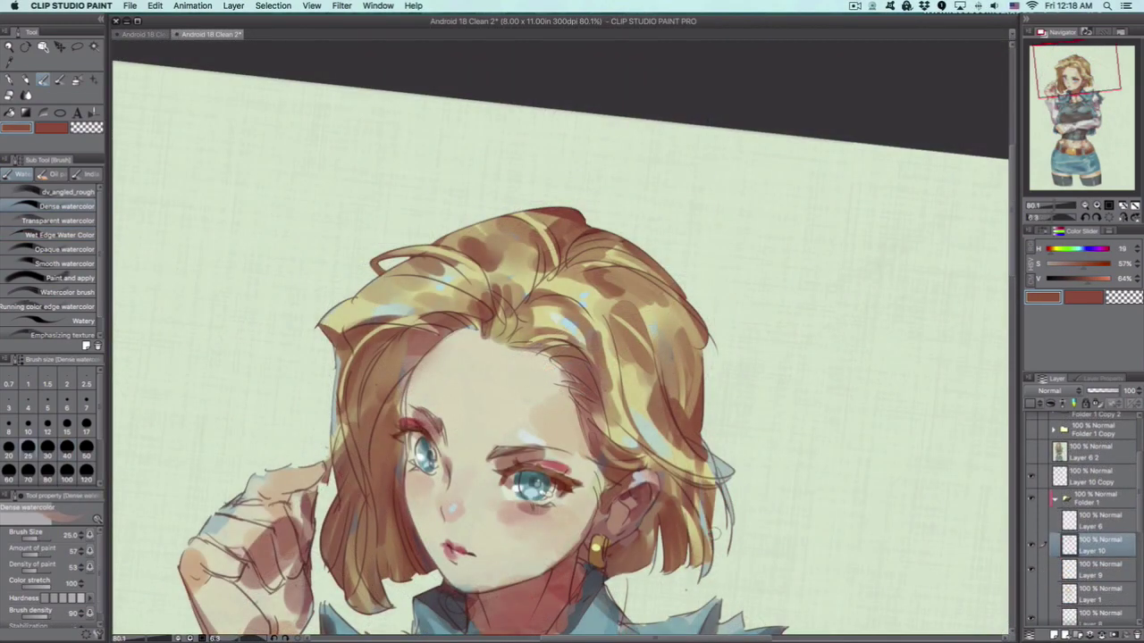
Step: Refine the hair ends beside the ear with reddish-brown Dense watercolor at size 25 on Layer 10
{"action": "left_click_drag", "start_coordinate": [713, 486], "coordinate": [680, 567]}
{"action": "left_click_drag", "start_coordinate": [728, 446], "coordinate": [700, 539]}
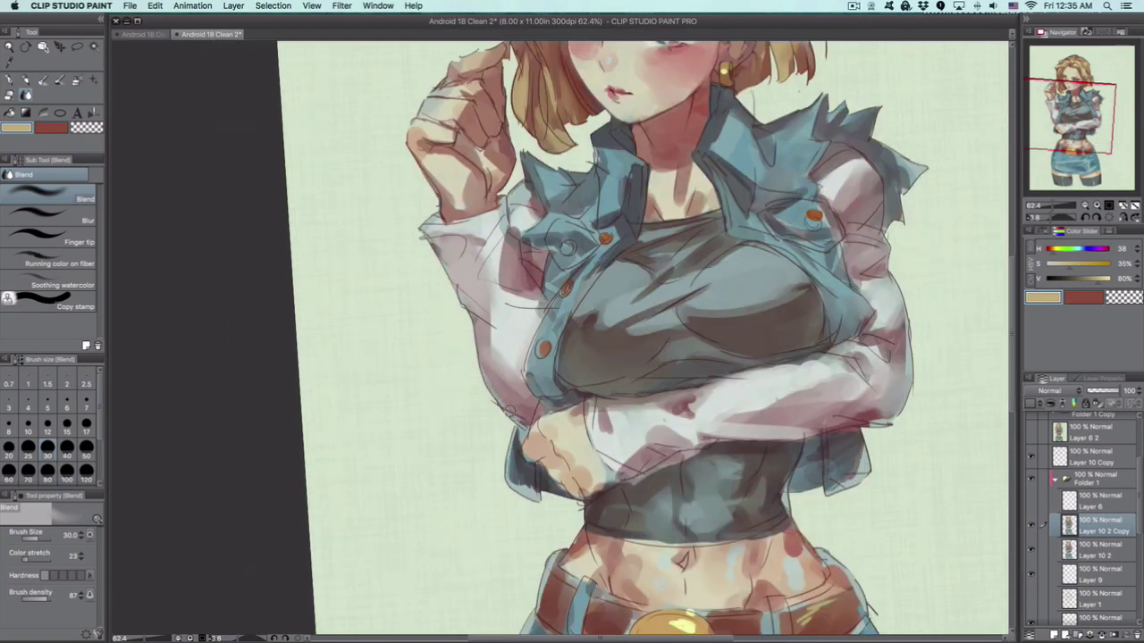
Step: Soften the shading on the sleeves and shirt with the Blend tool at size 30 on Layer 10 2 Copy
{"action": "left_click_drag", "start_coordinate": [445, 263], "coordinate": [482, 295]}
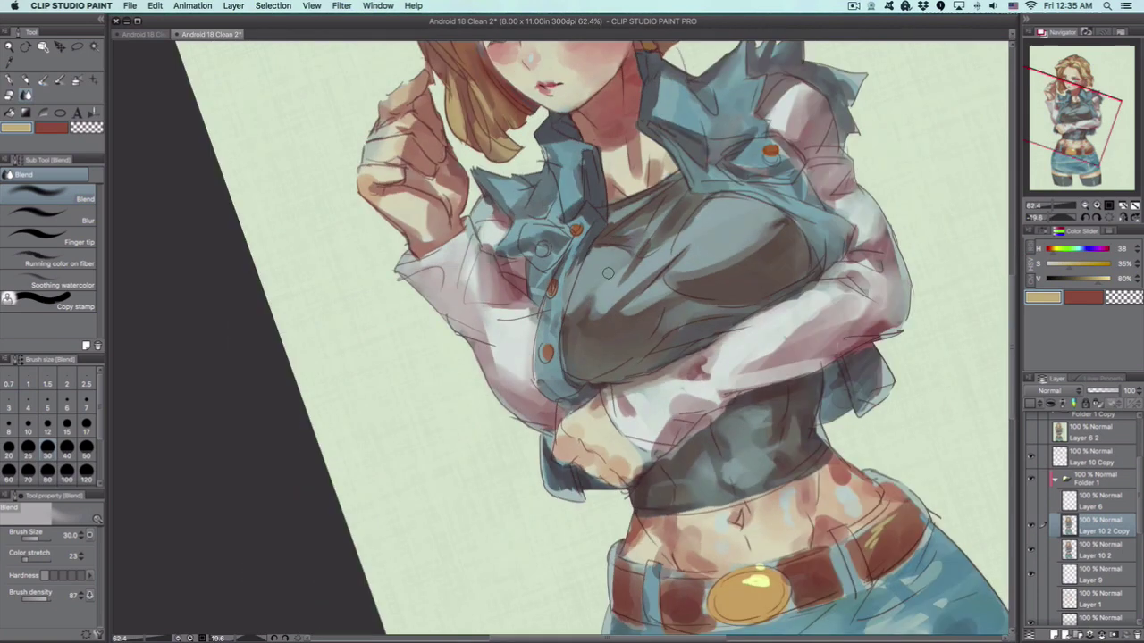
{"action": "left_click_drag", "start_coordinate": [717, 259], "coordinate": [670, 299]}
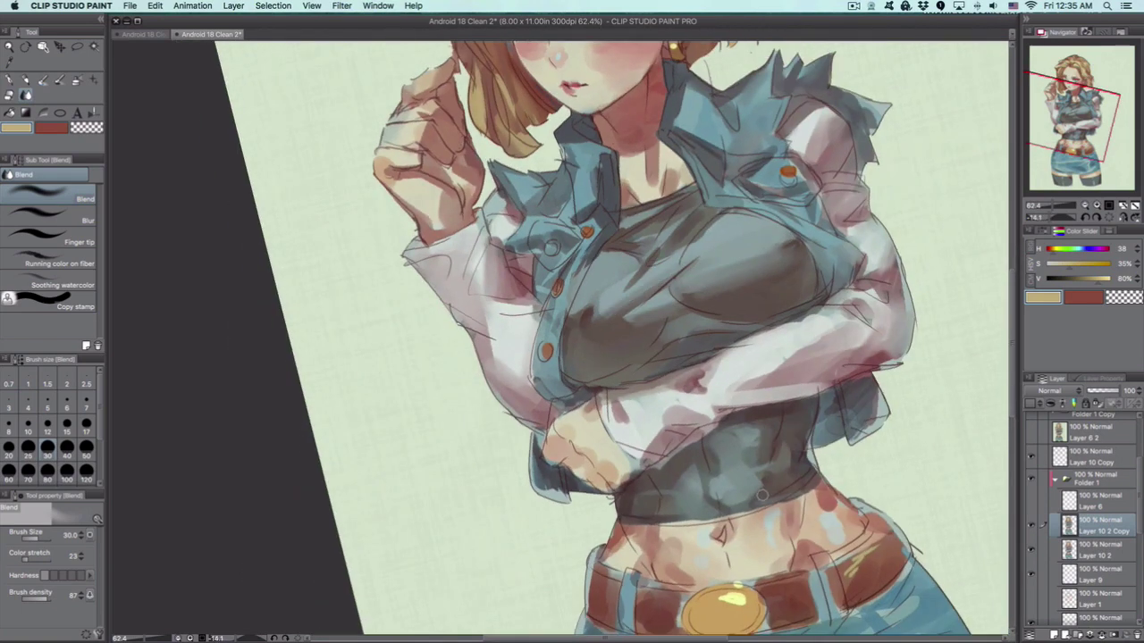
{"action": "left_click_drag", "start_coordinate": [853, 366], "coordinate": [897, 344]}
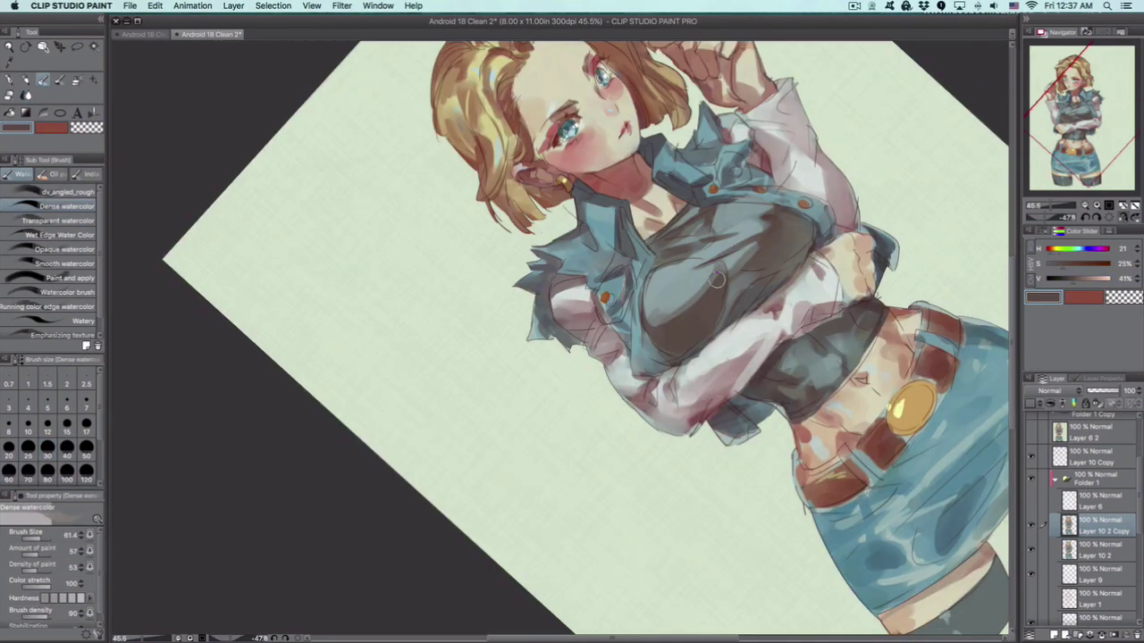
Step: Clean up the vest's lower hem and the belt loop with sampled blues, using the Turnip pen at size 25
{"action": "key", "text": "j"}
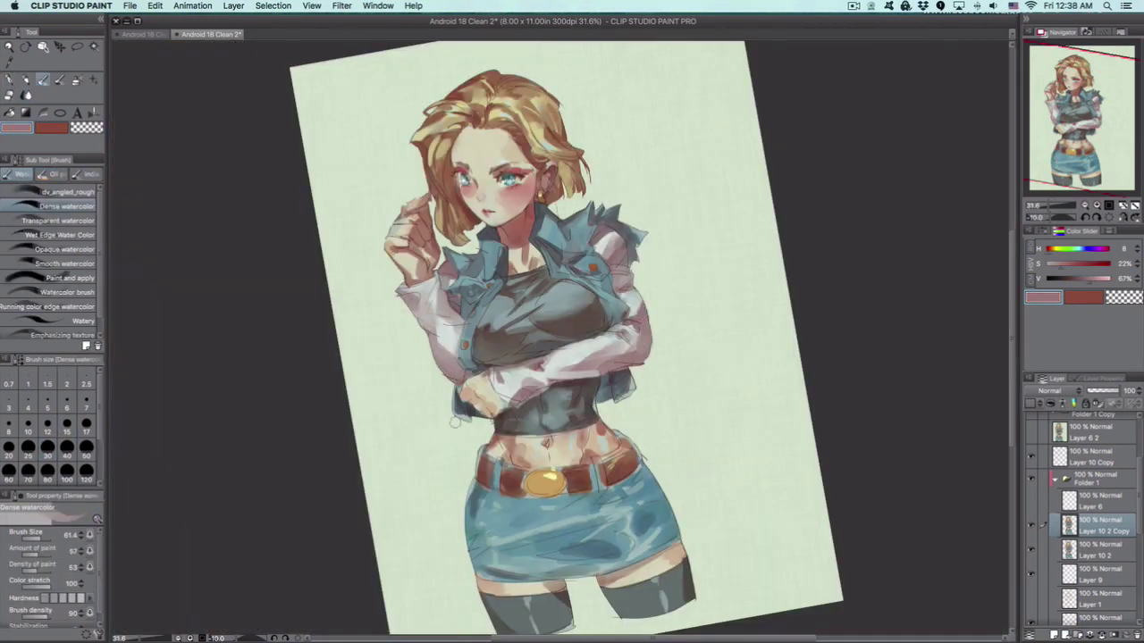
{"action": "left_click", "coordinate": [620, 379], "text": "alt"}
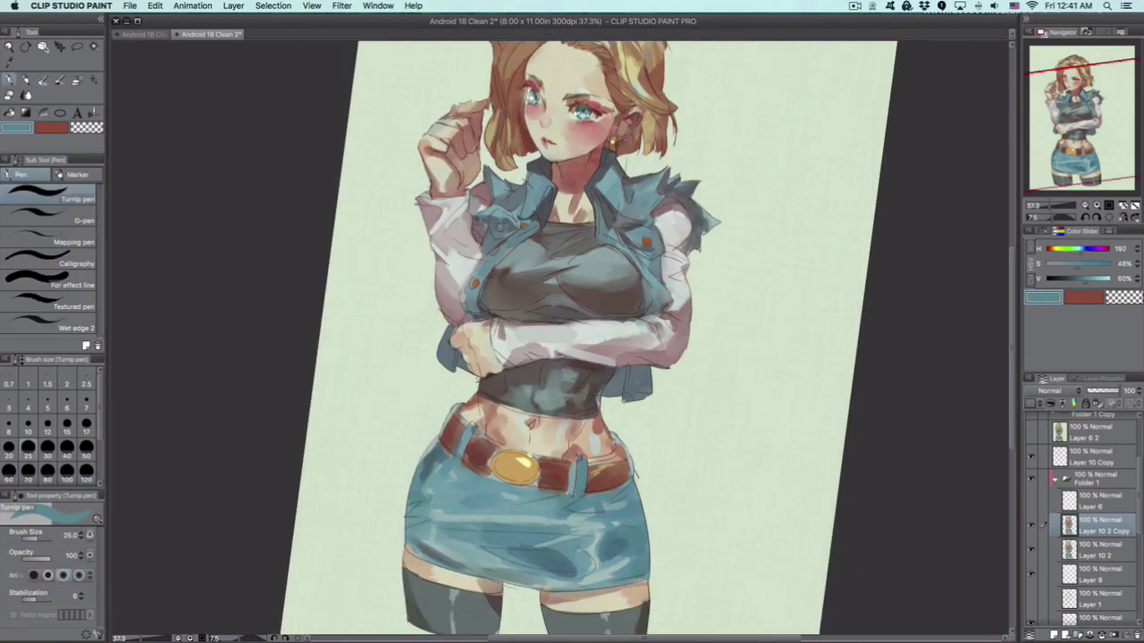
{"action": "left_click", "coordinate": [568, 471], "text": "alt"}
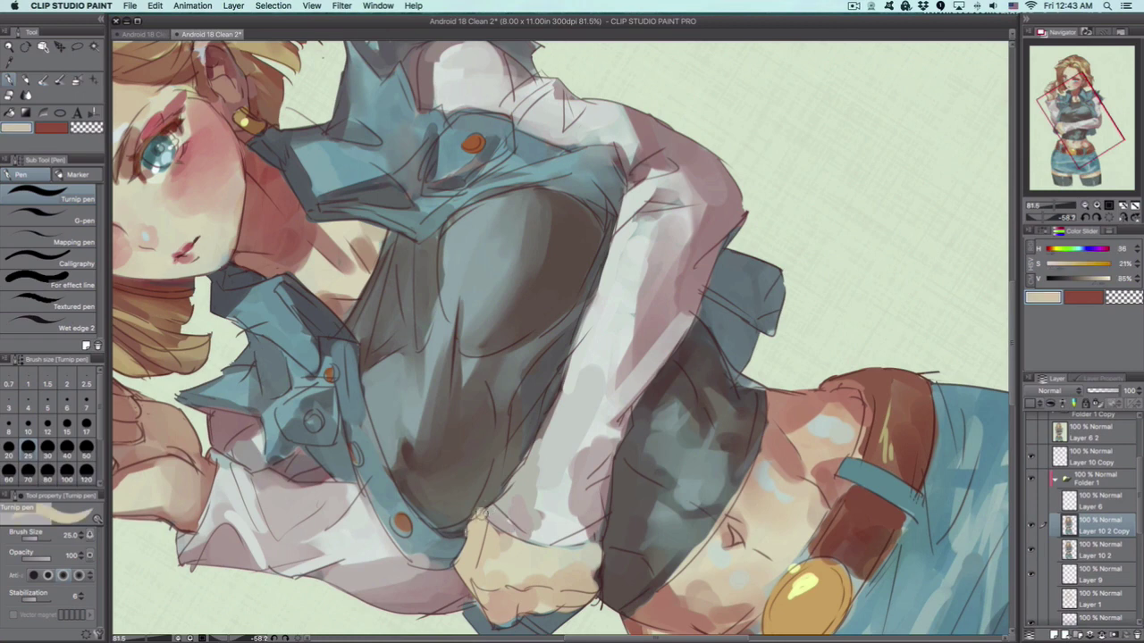
Step: Smooth the shading on the shirt and bare midriff with sampled colors using the Transparent watercolor brush at size 139.8
{"action": "left_click", "coordinate": [570, 329], "text": "alt"}
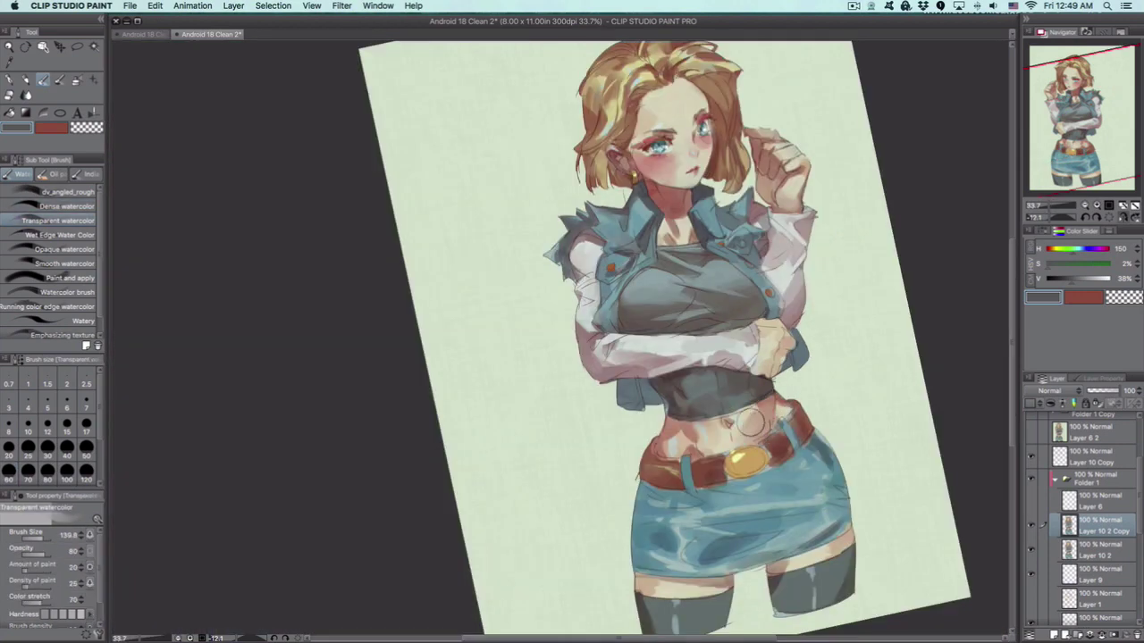
{"action": "left_click_drag", "start_coordinate": [676, 441], "coordinate": [736, 326]}
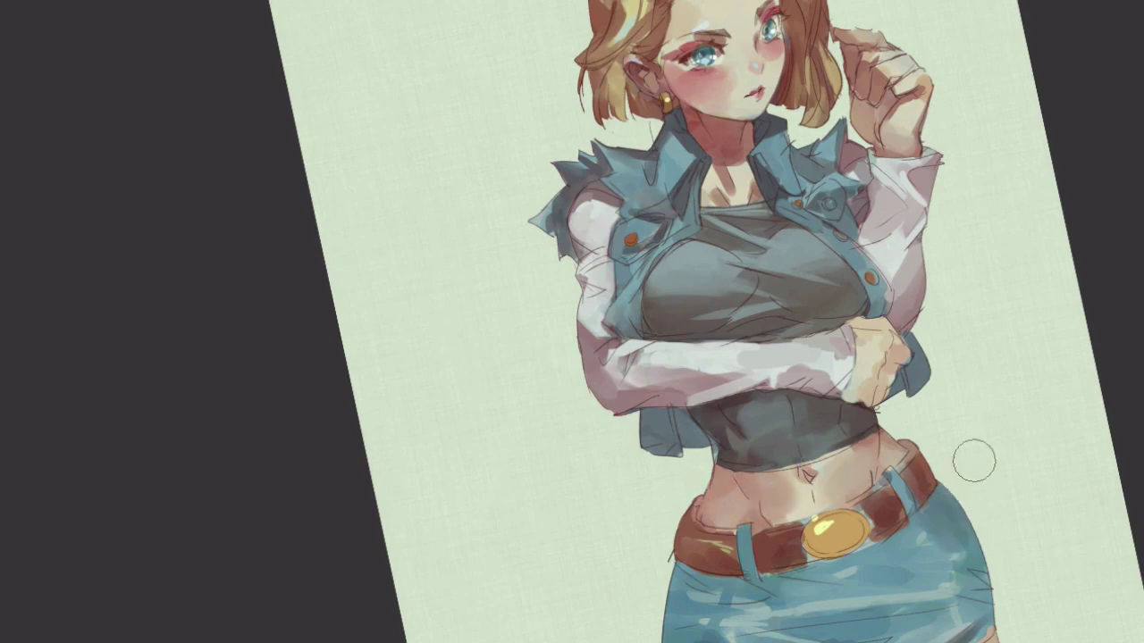
{"action": "left_click_drag", "start_coordinate": [973, 459], "coordinate": [858, 295]}
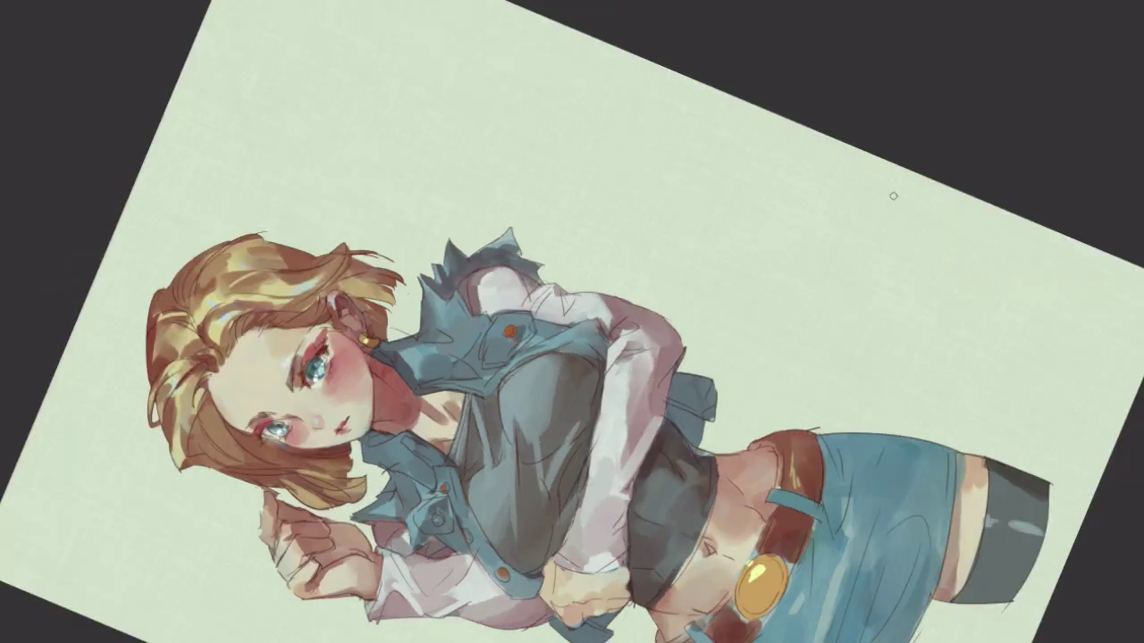
{"action": "key", "text": "5"}
{"action": "key", "text": "4"}
{"action": "key", "text": "m"}
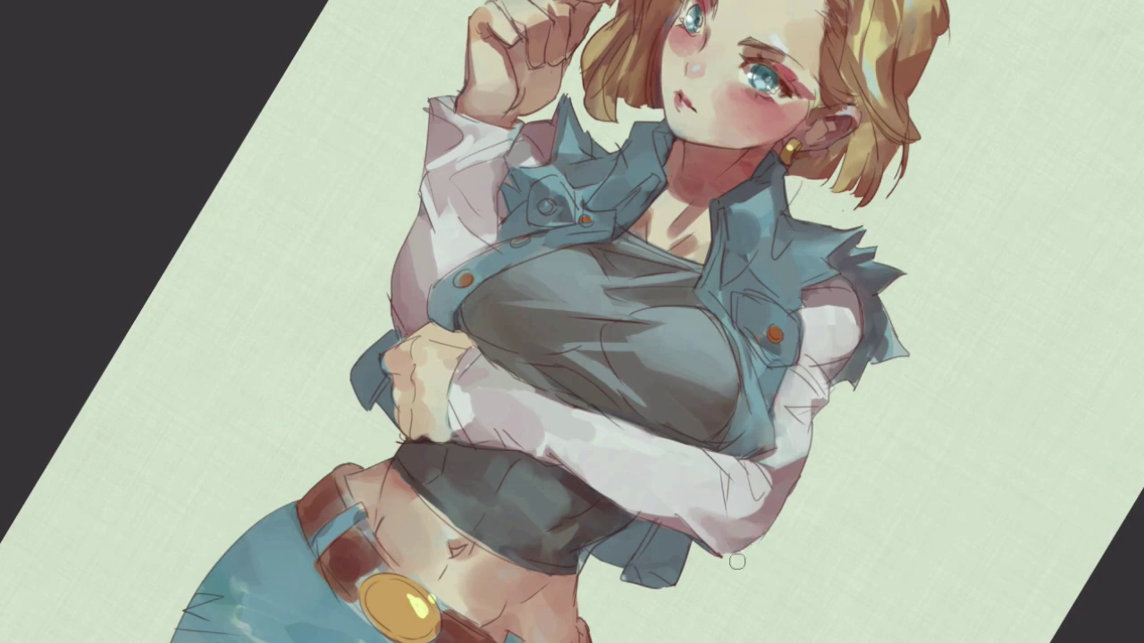
{"action": "key", "text": "5"}
{"action": "key", "text": "minus"}
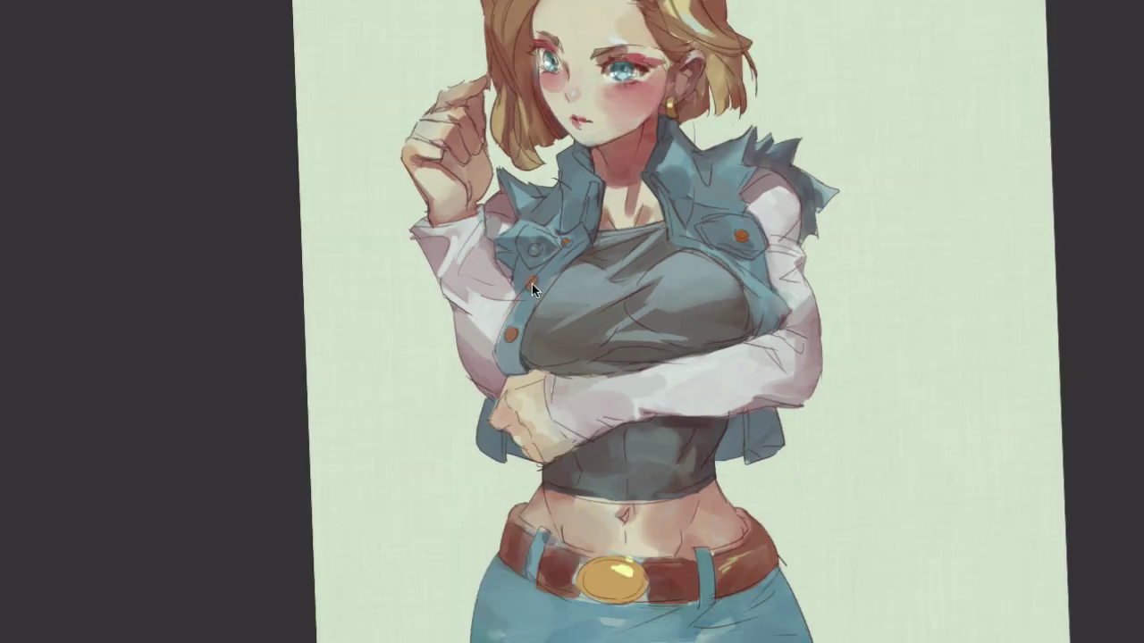